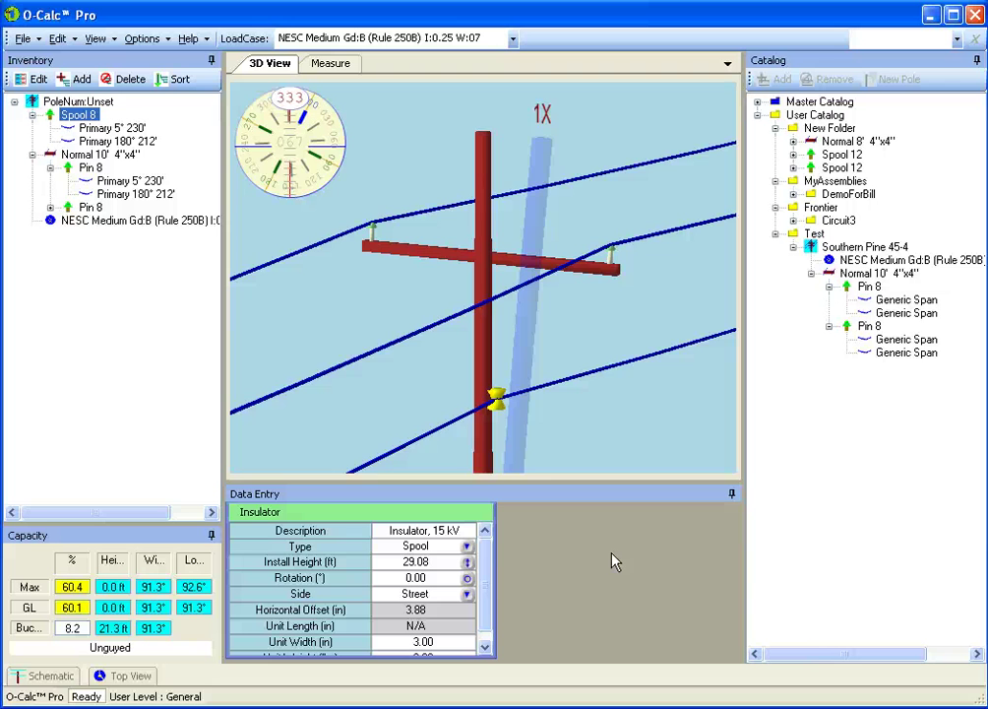
Enlarge the Data Entry grid until Spool 8's insulator properties show down to Unit Weight.
left_click_drag(543, 483, 543, 469)
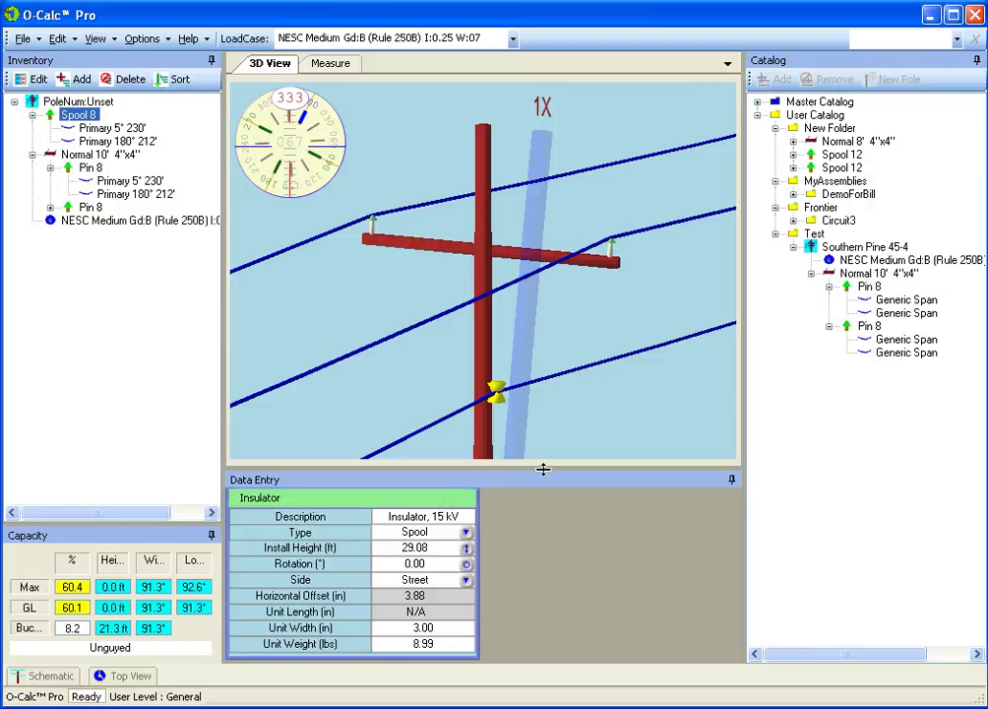
Save the current panel arrangement as a named layout called 'Data Entry View'.
left_click(882, 39)
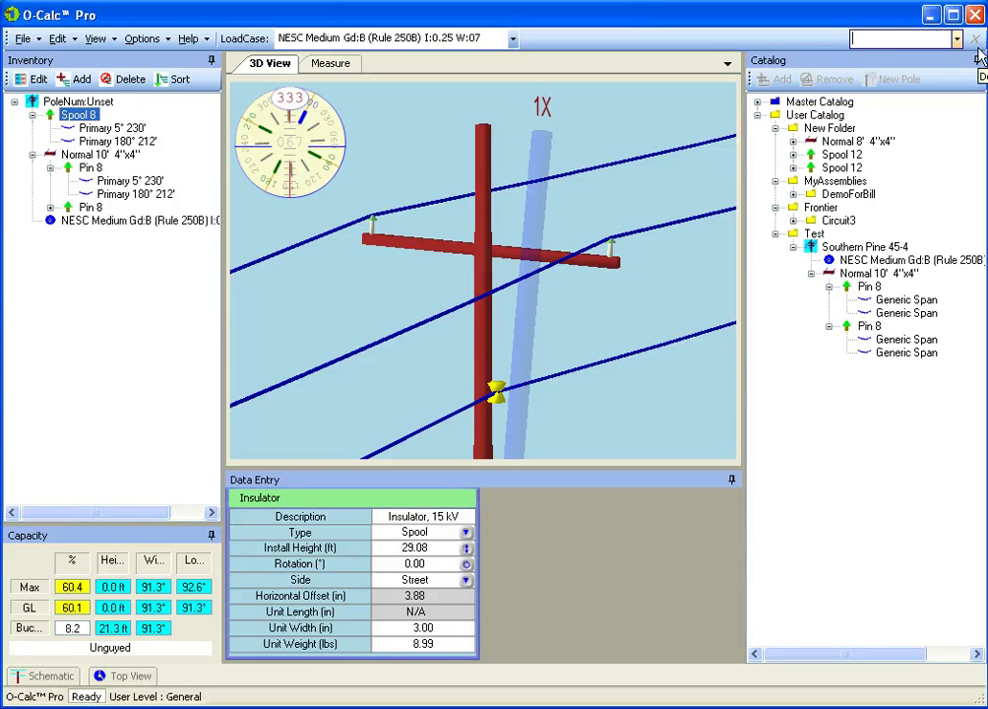
type("Data Entry View")
key("Return")
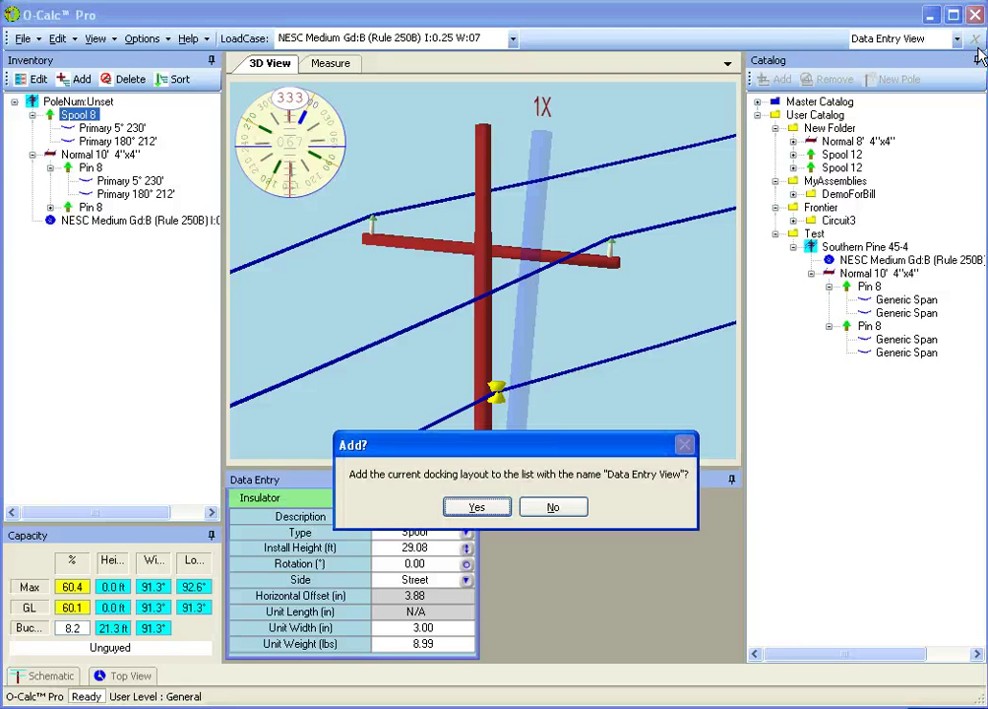
left_click(478, 508)
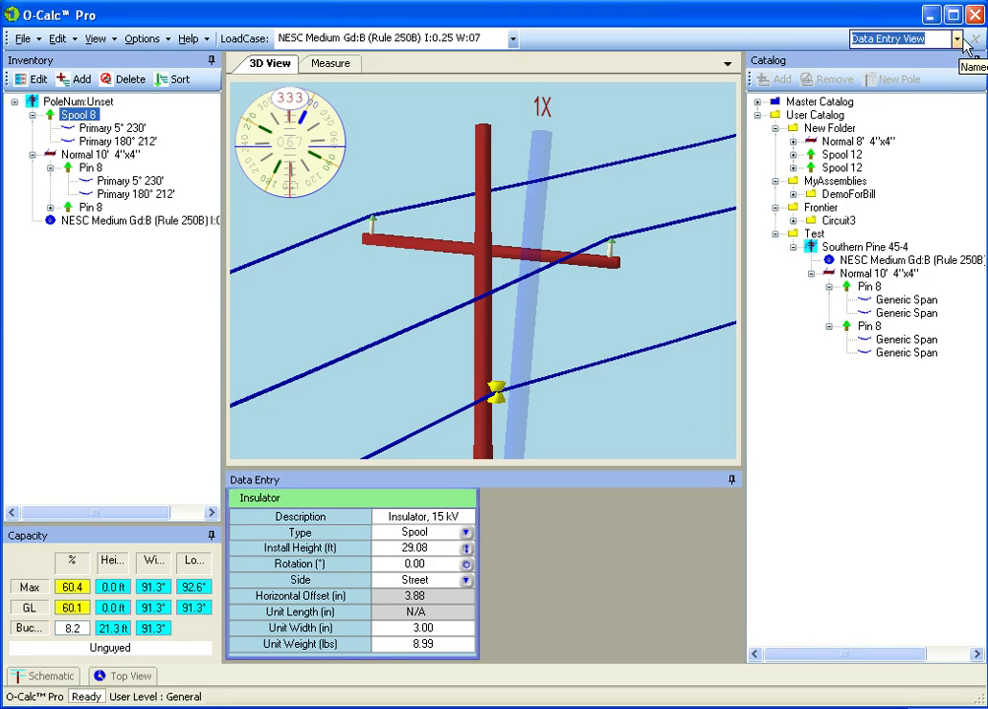
Switch to the Default layout, then restore the Data Entry View layout.
left_click(958, 40)
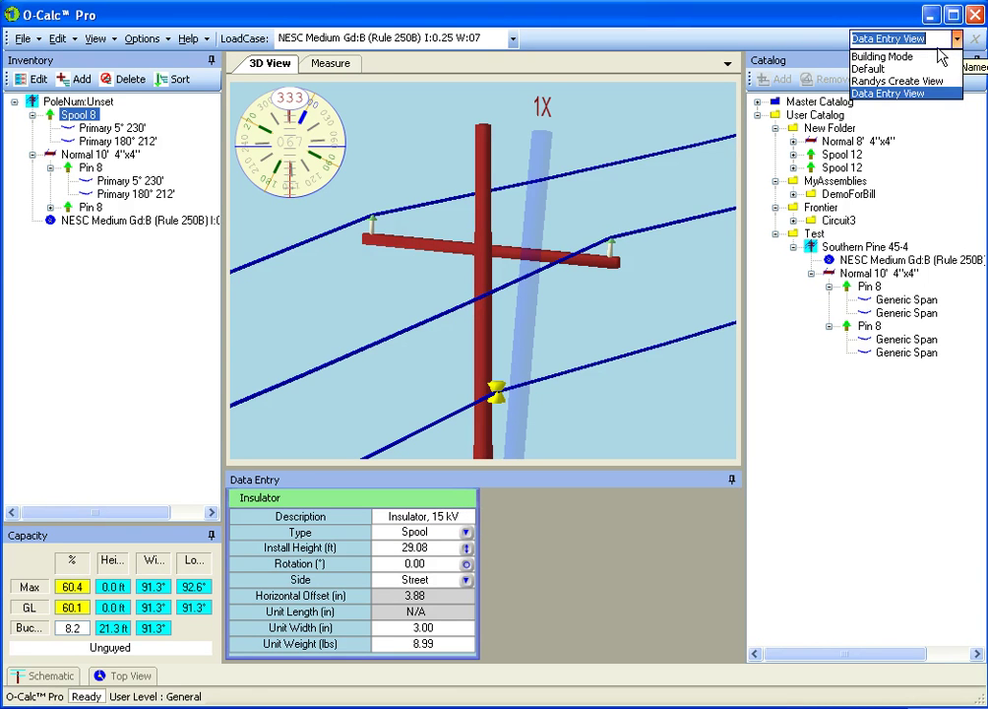
left_click(896, 71)
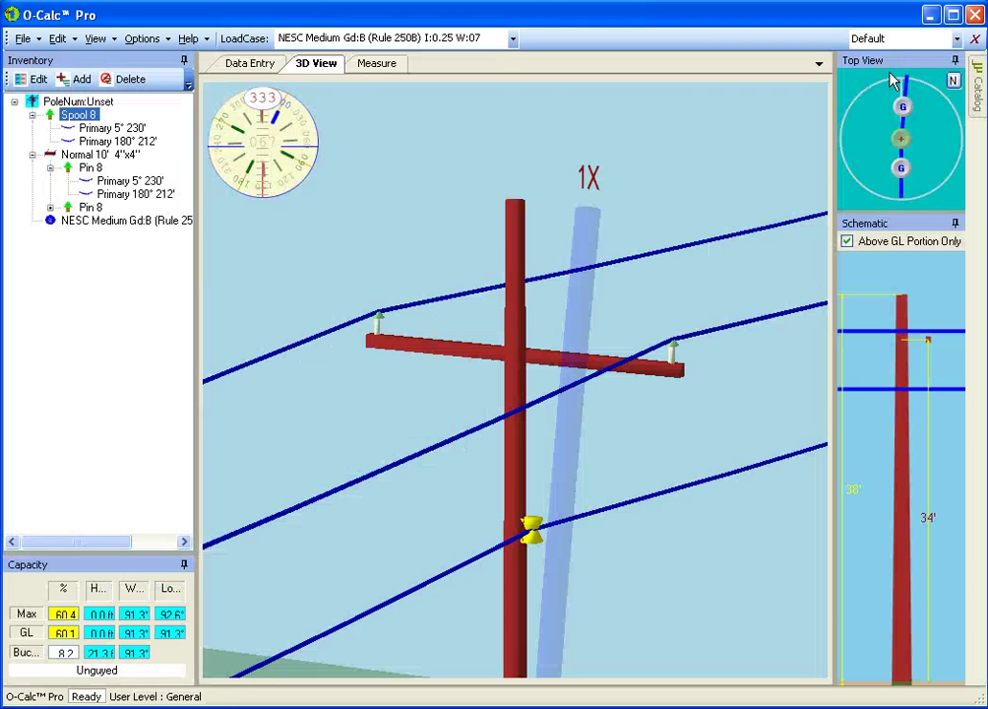
left_click(957, 40)
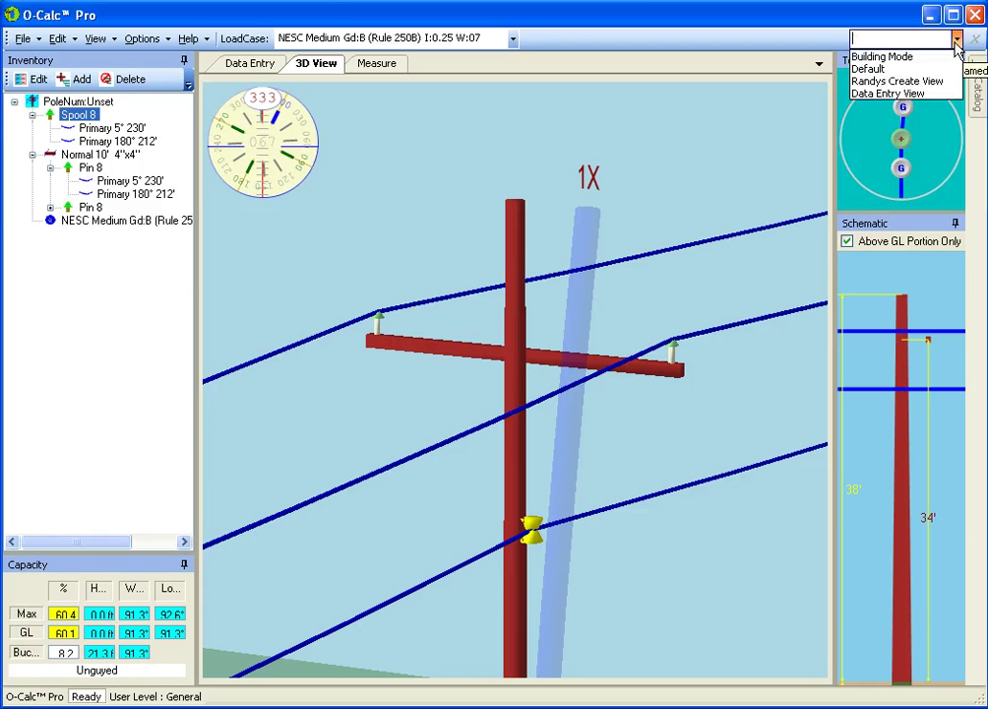
left_click(913, 94)
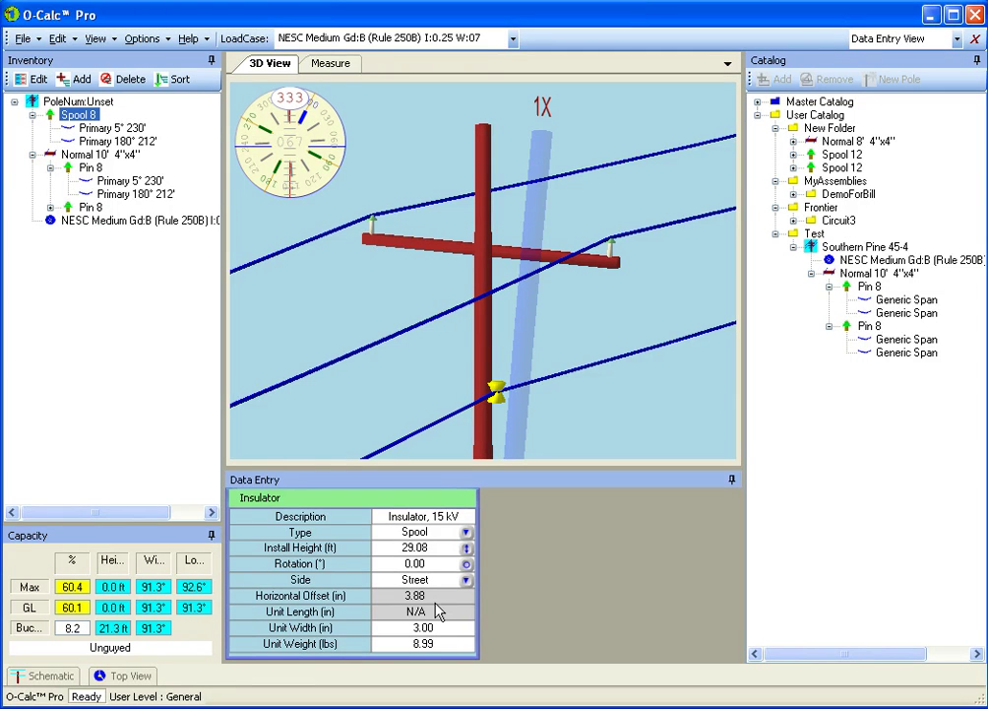
Set the Spool 8 insulator's install height to 30 ft.
left_click(255, 487)
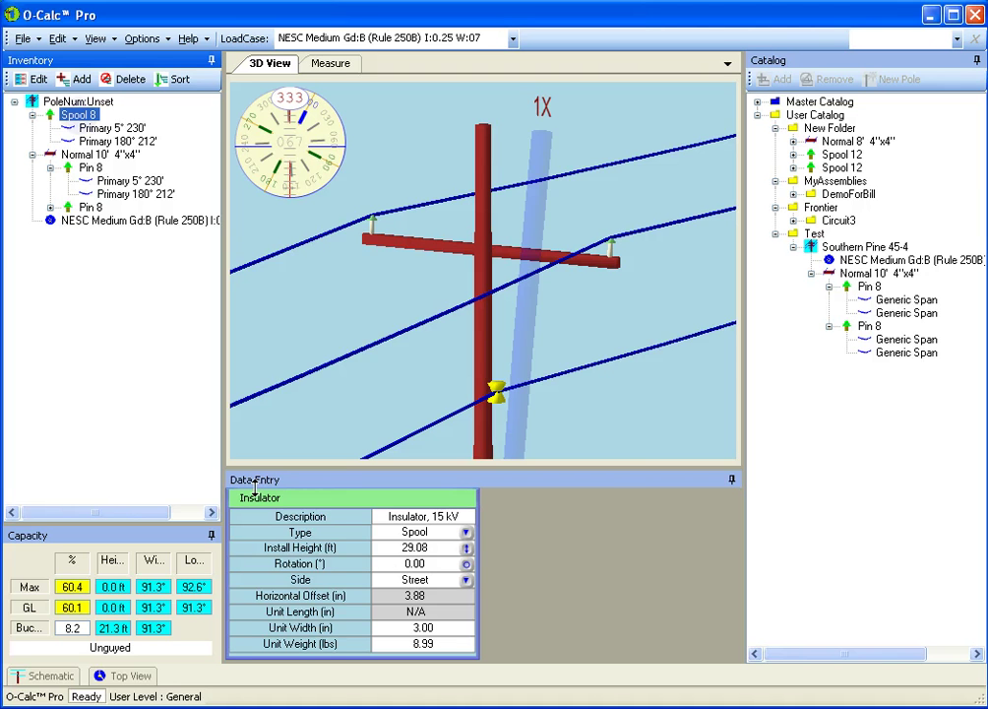
left_click(423, 547)
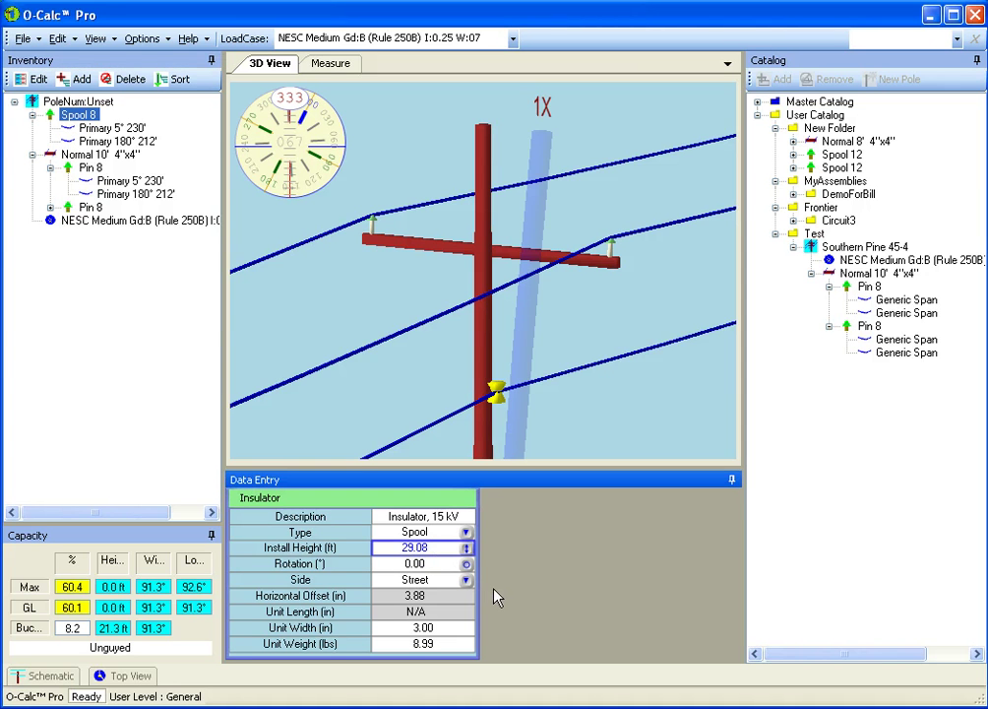
type("30")
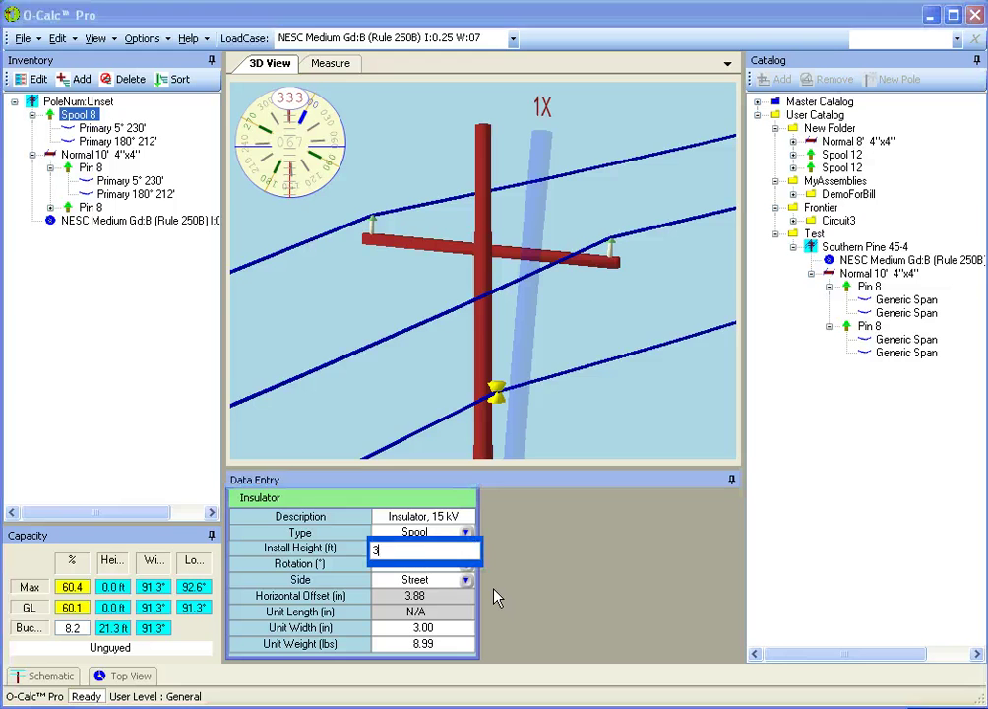
key("Return")
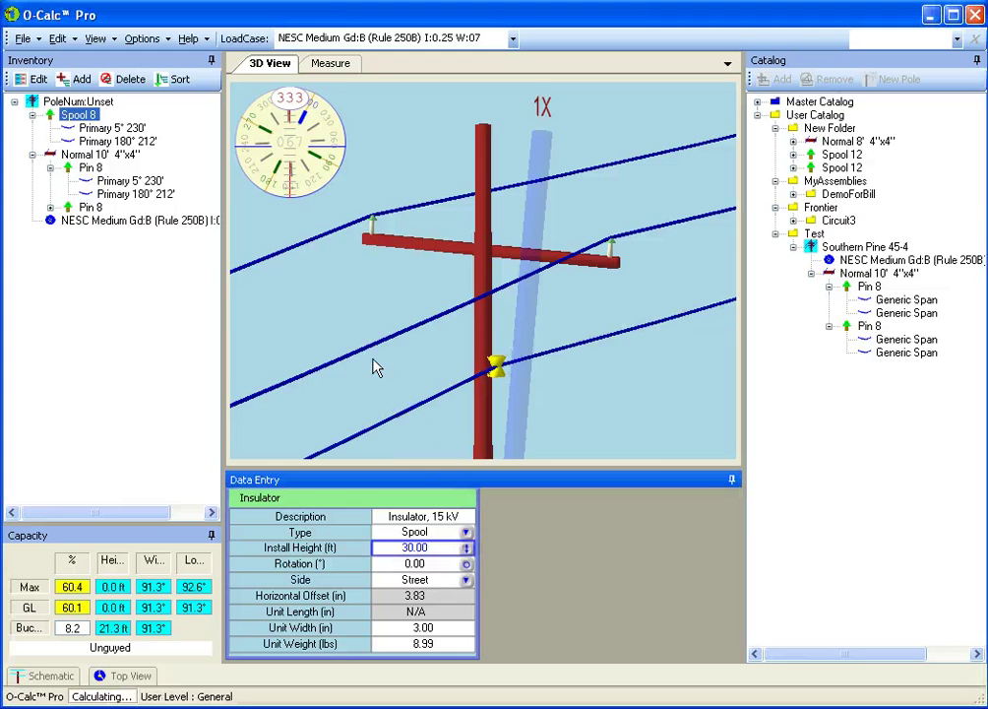
Change the Spool 8 spans 5° 230' and 180° 212' from Primary to Secondary.
left_click(110, 127)
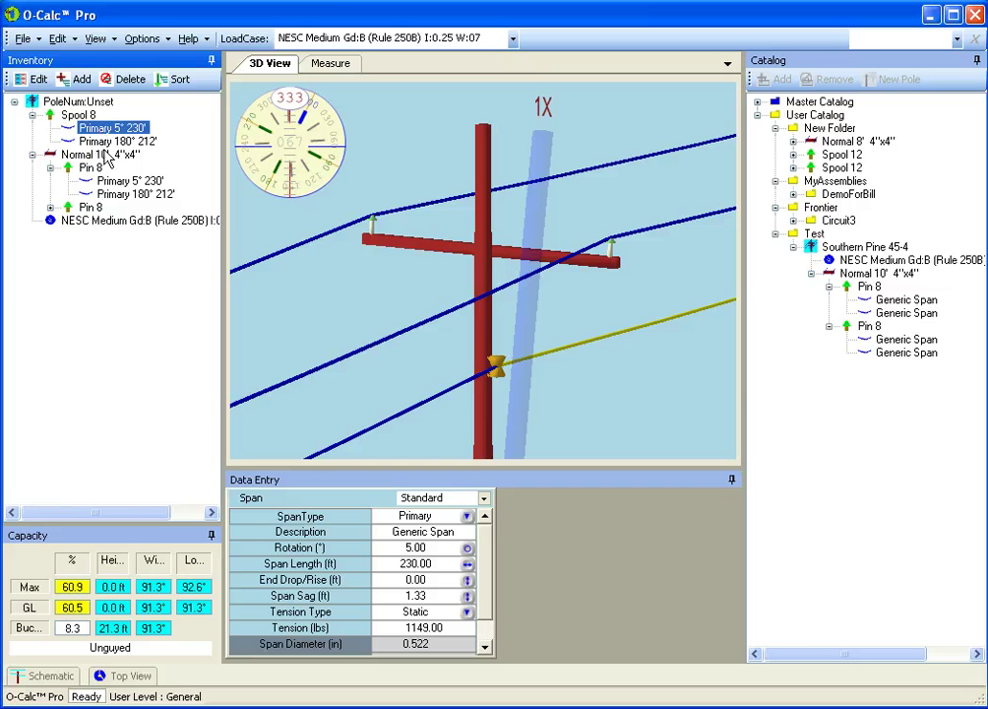
left_click(466, 517)
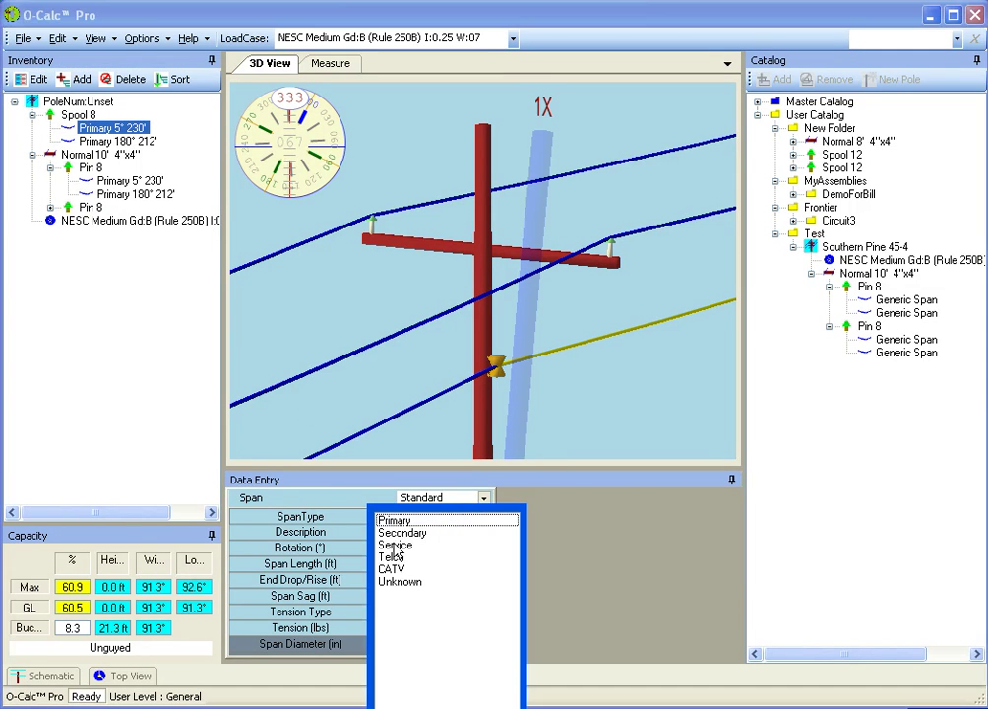
left_click(394, 531)
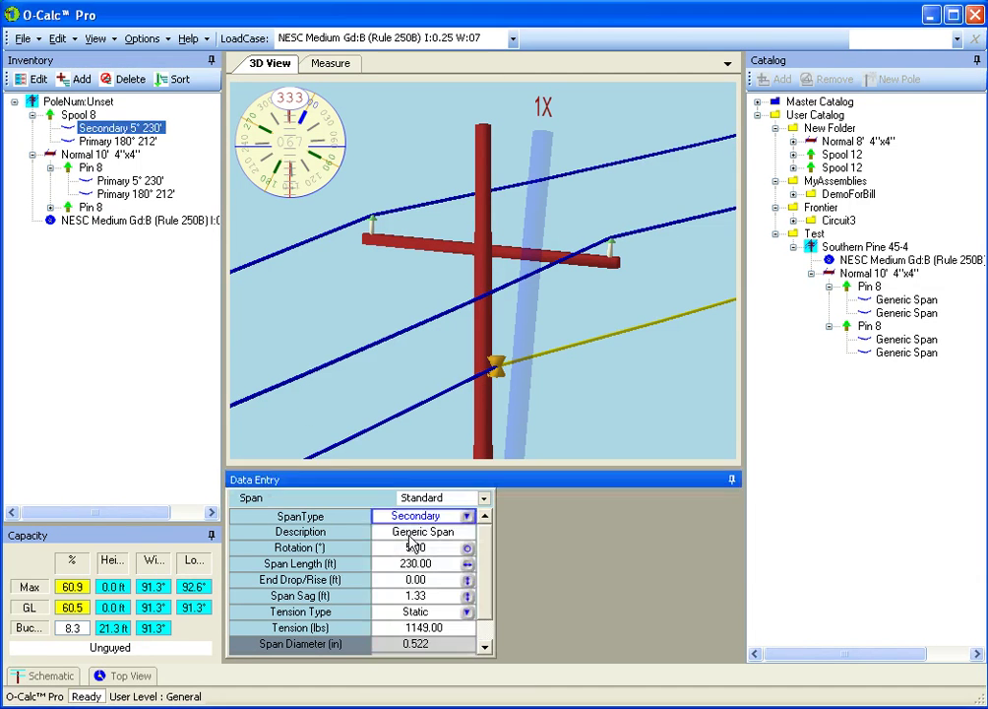
left_click(118, 140)
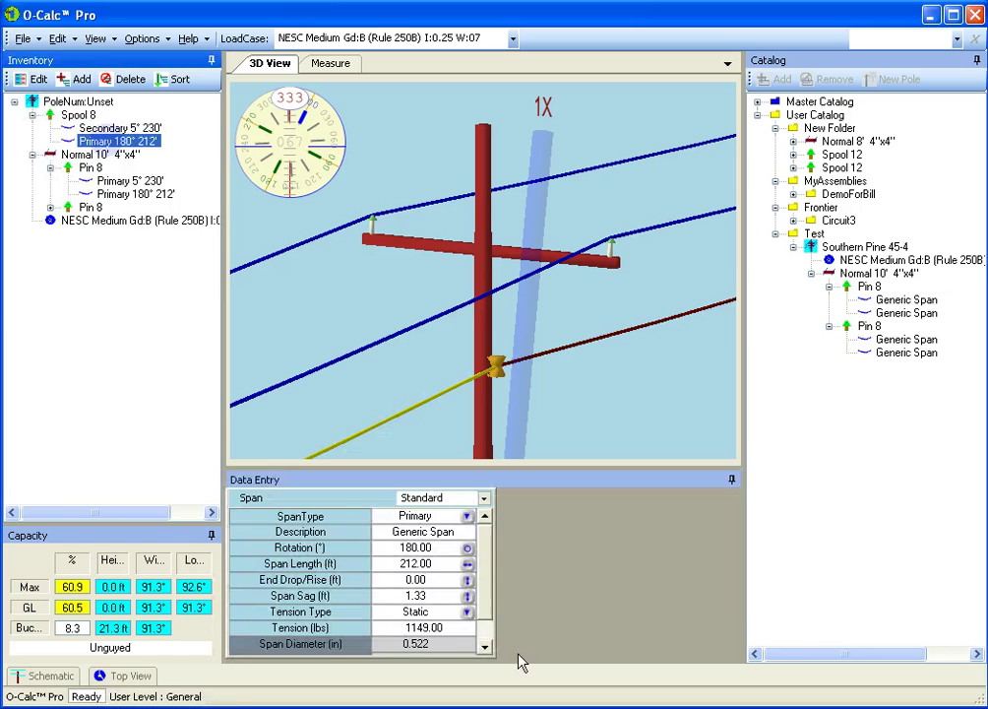
left_click(467, 515)
left_click(434, 535)
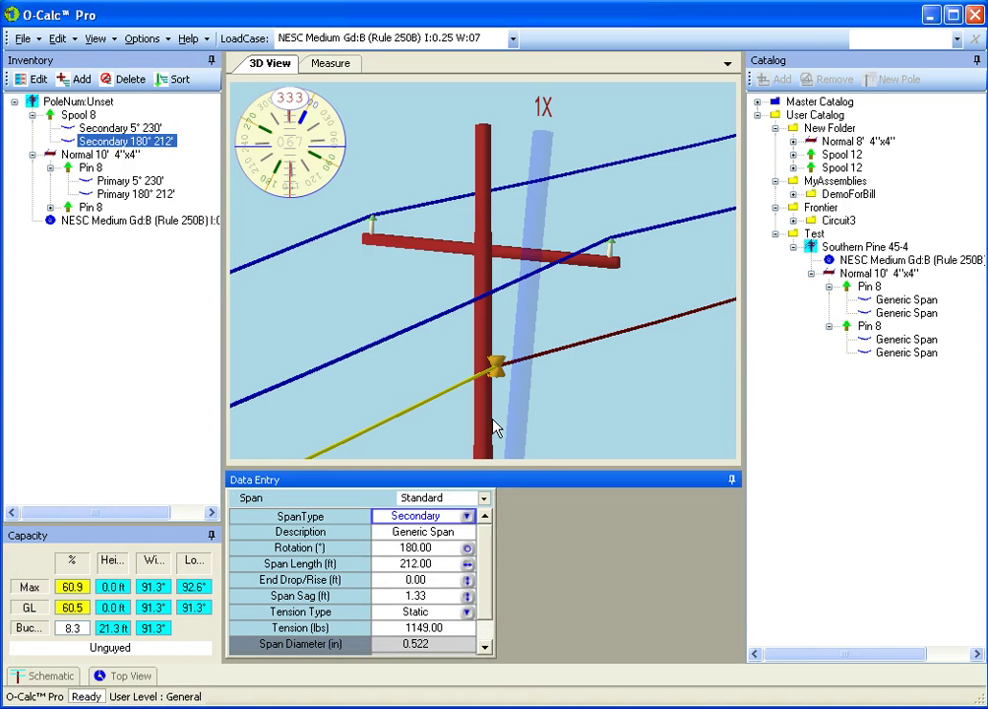
left_click(103, 130)
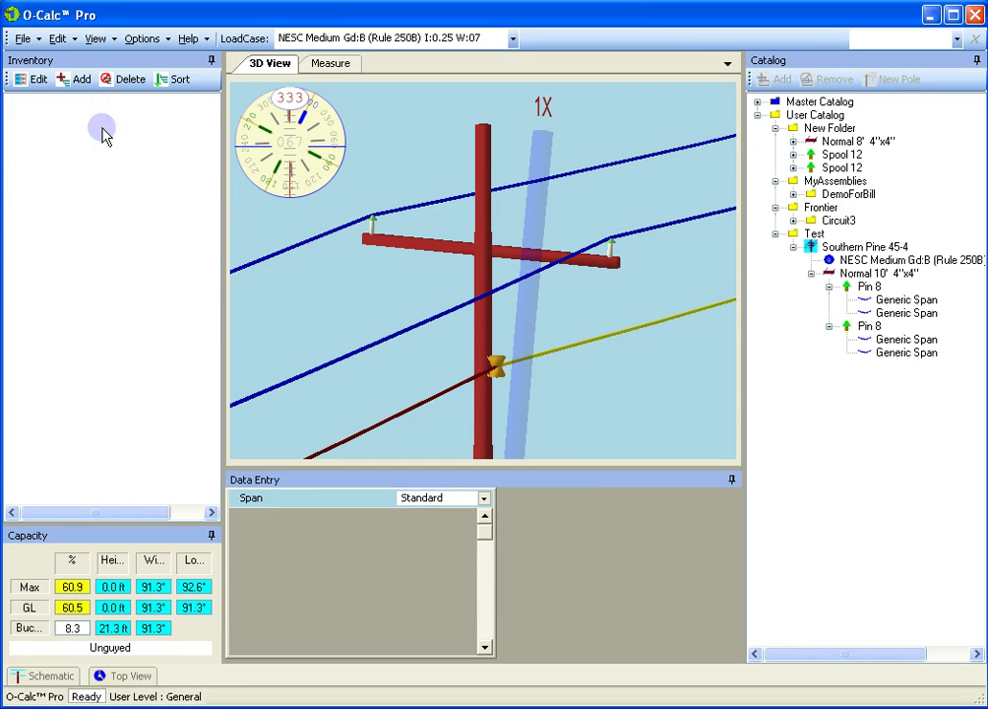
Select both Secondary spans and set their tension to 1300 lbs, after first entering 1200.
left_click(110, 143, "ctrl")
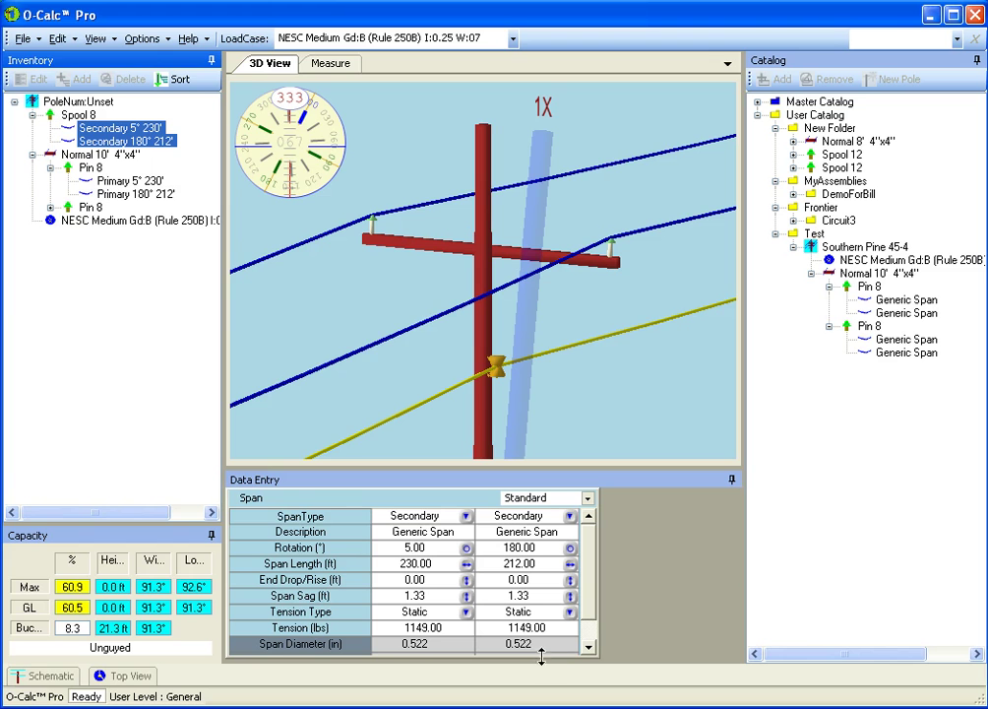
left_click(426, 629)
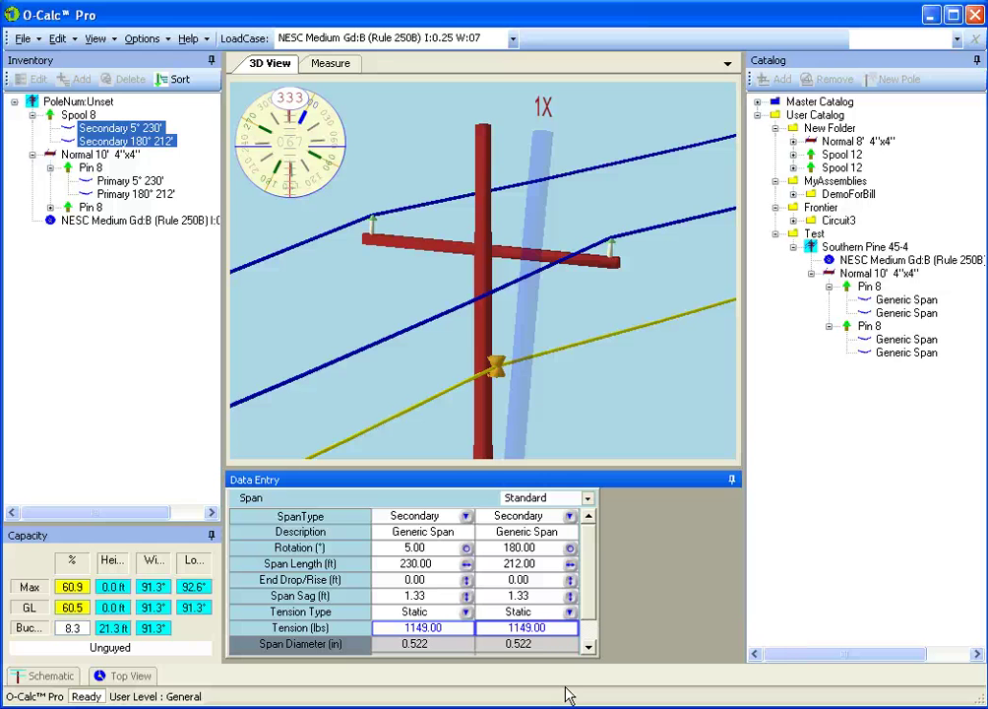
type("1200")
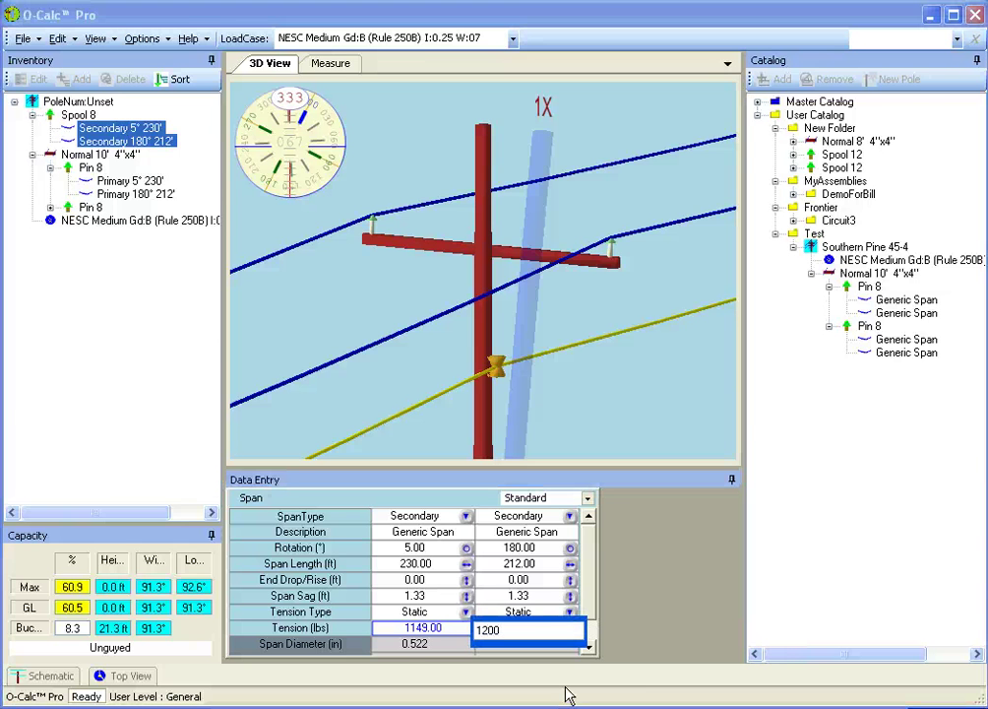
key("Return")
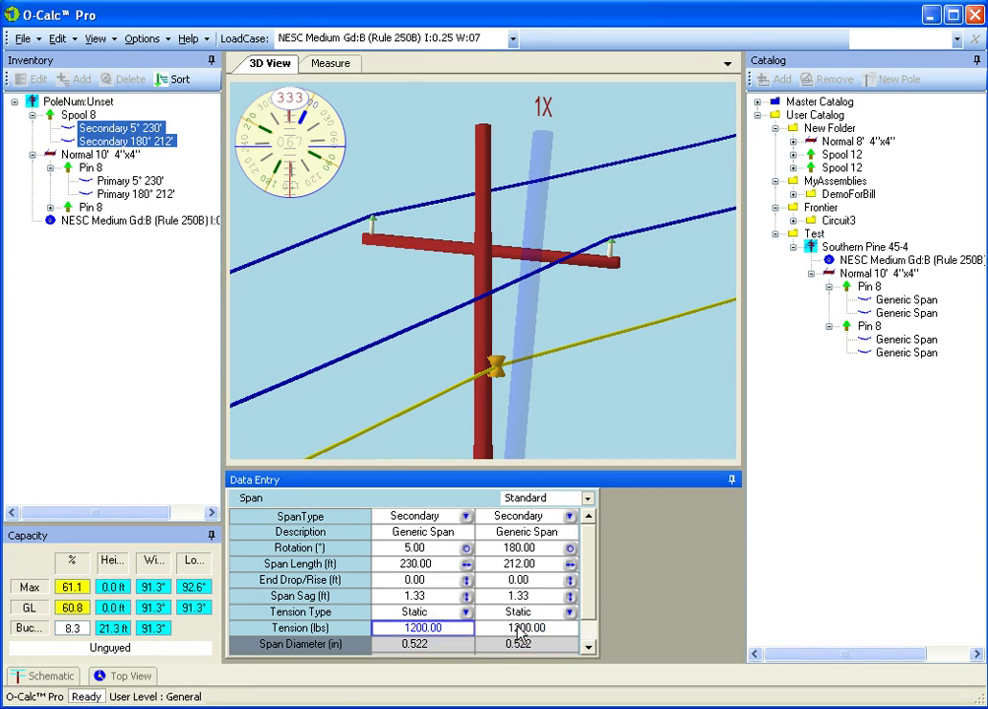
type("1300")
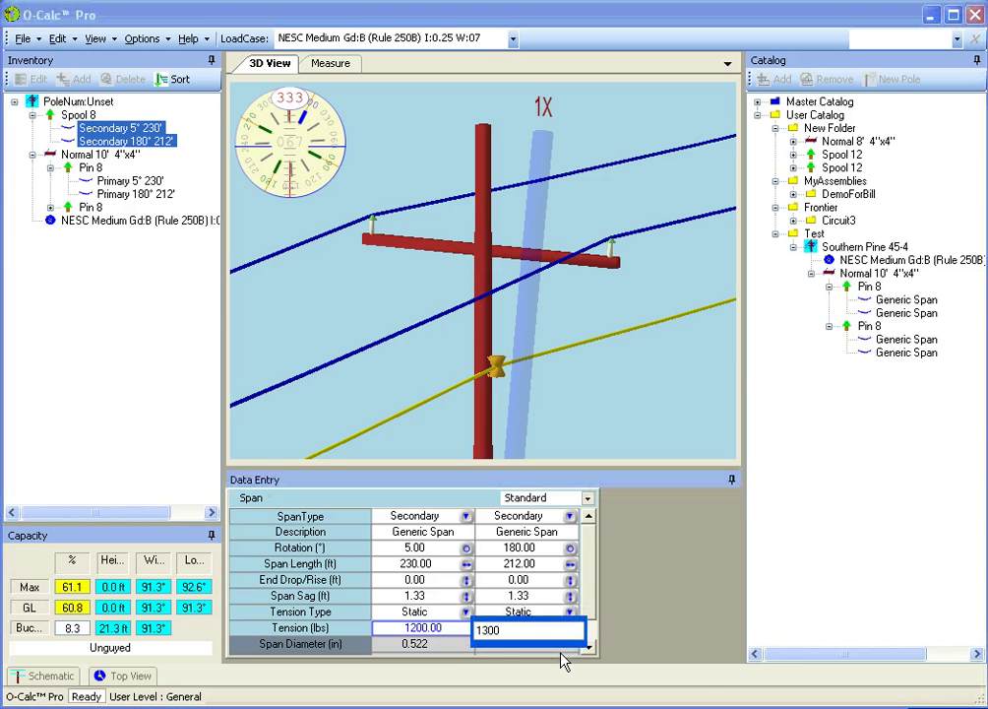
key("Return")
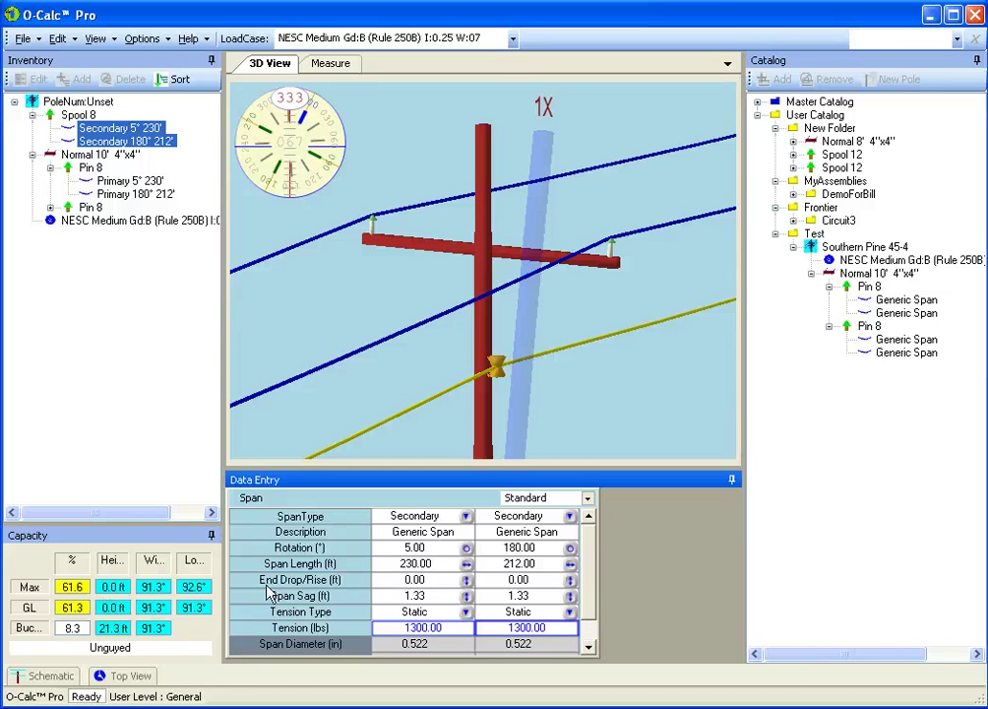
Add the NESC Severe Gd:C (Rule 250B) load case from the NESC 1997 Master Catalog to the pole.
left_click(757, 103)
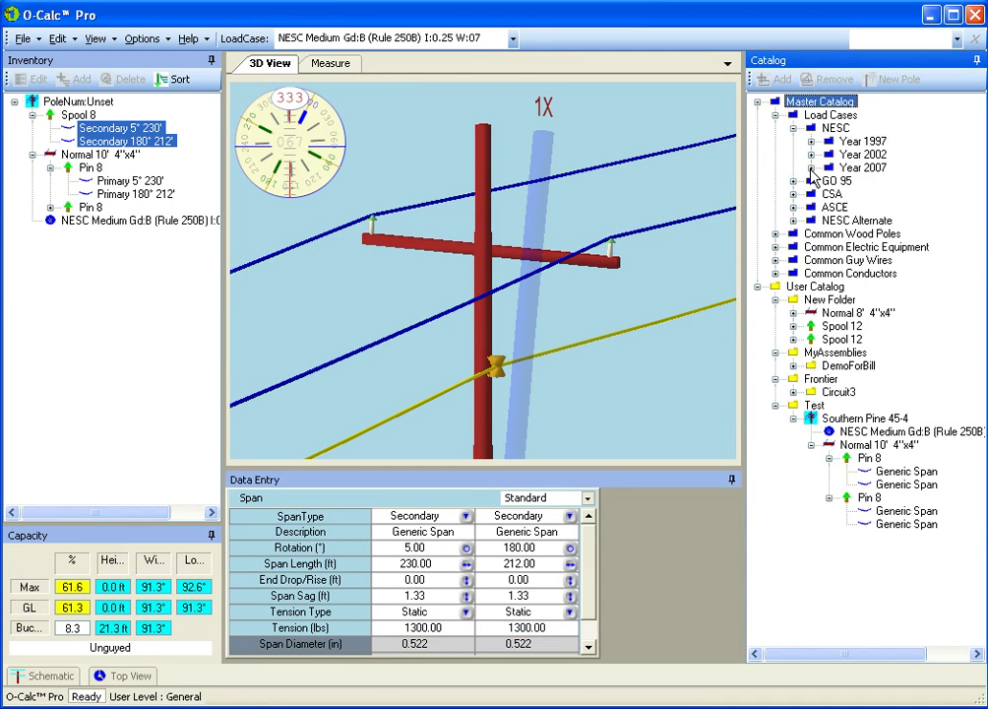
left_click(811, 168)
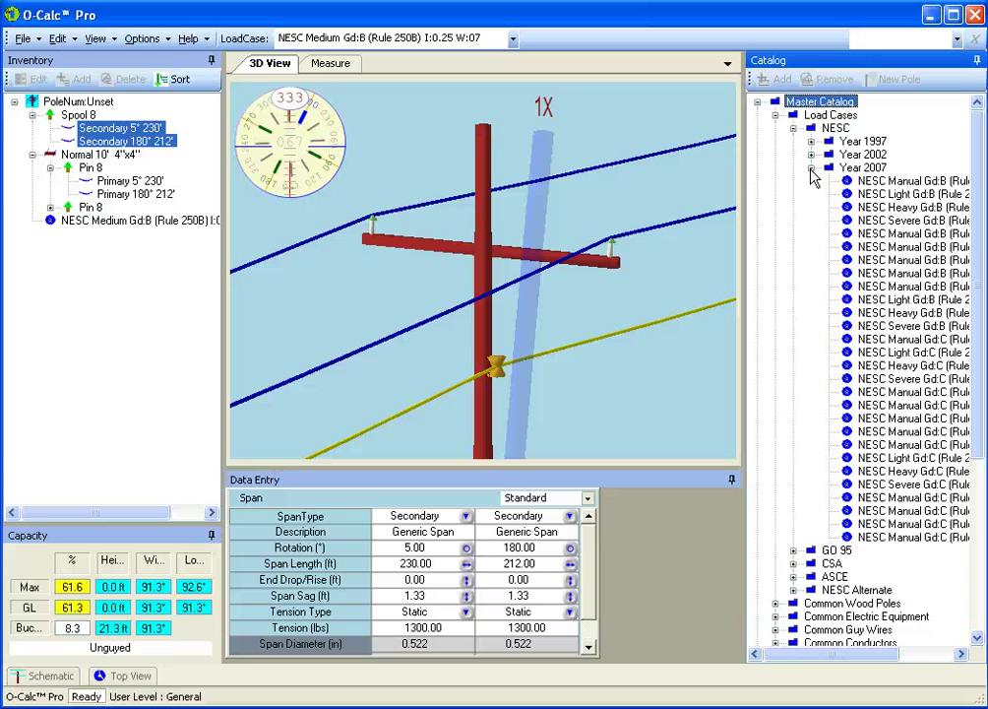
left_click(757, 102)
left_click(757, 115)
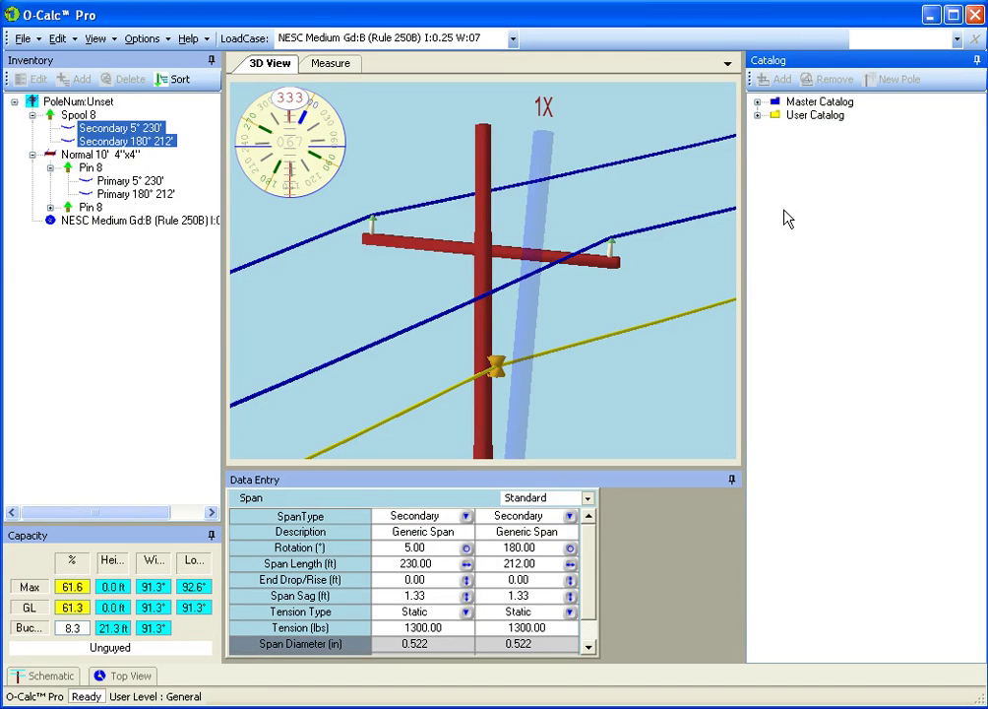
left_click(758, 103)
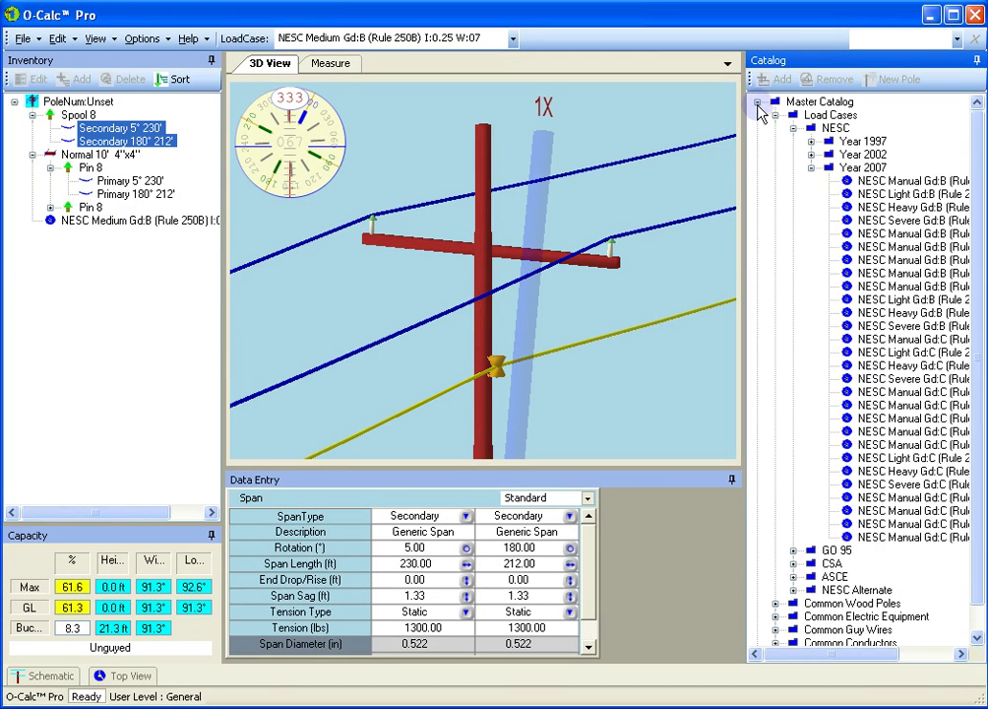
double_click(854, 142)
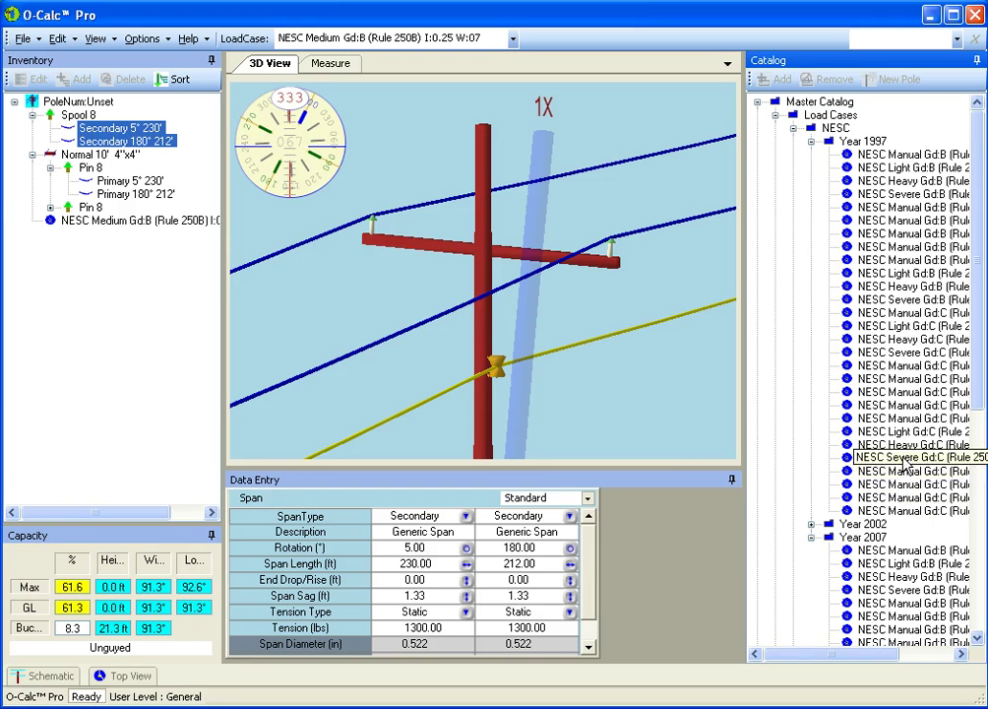
left_click_drag(906, 463, 31, 81)
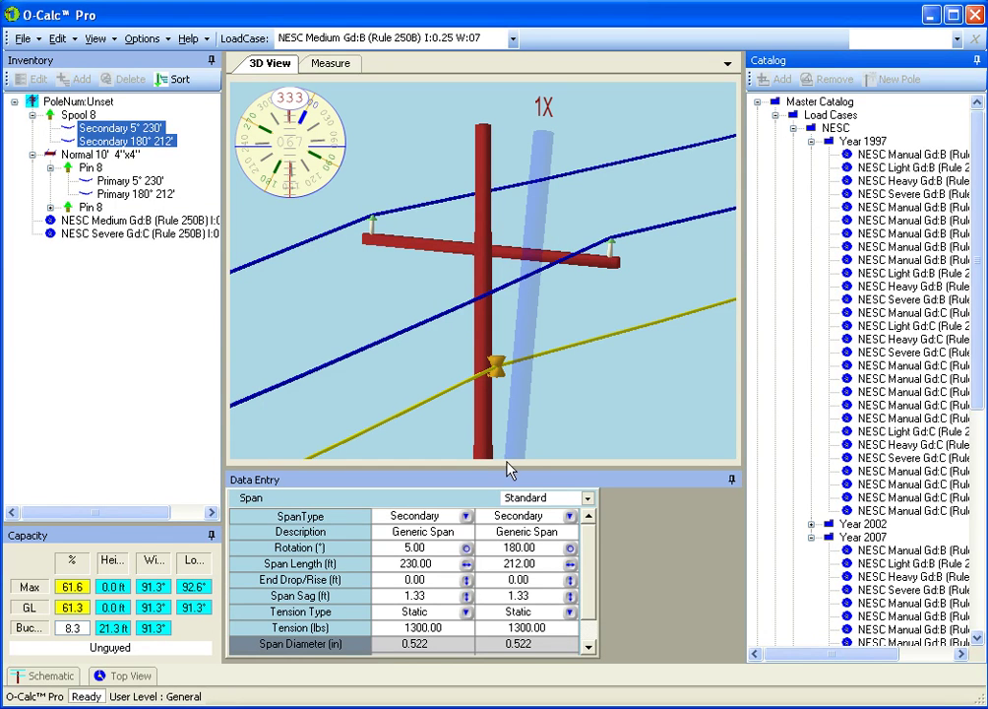
left_click(511, 39)
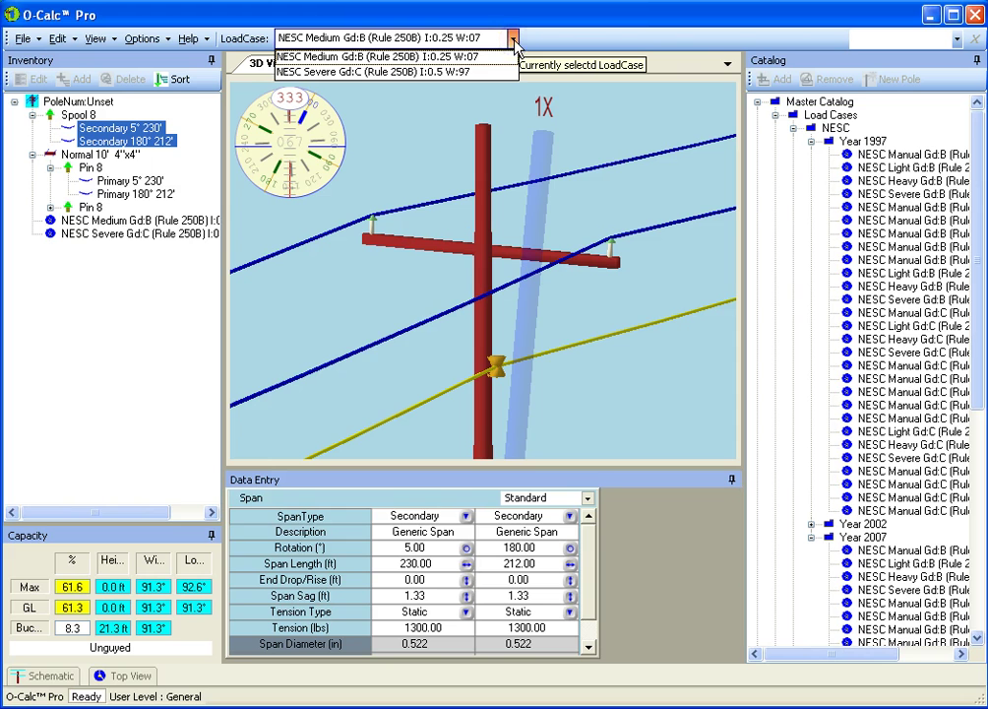
left_click(364, 71)
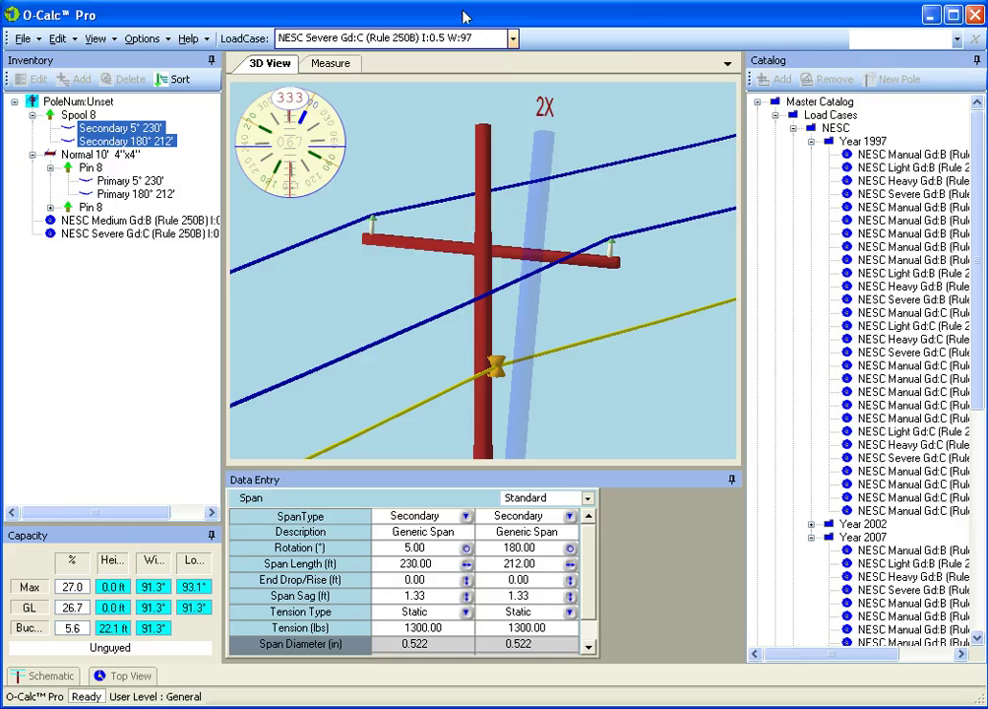
left_click(513, 39)
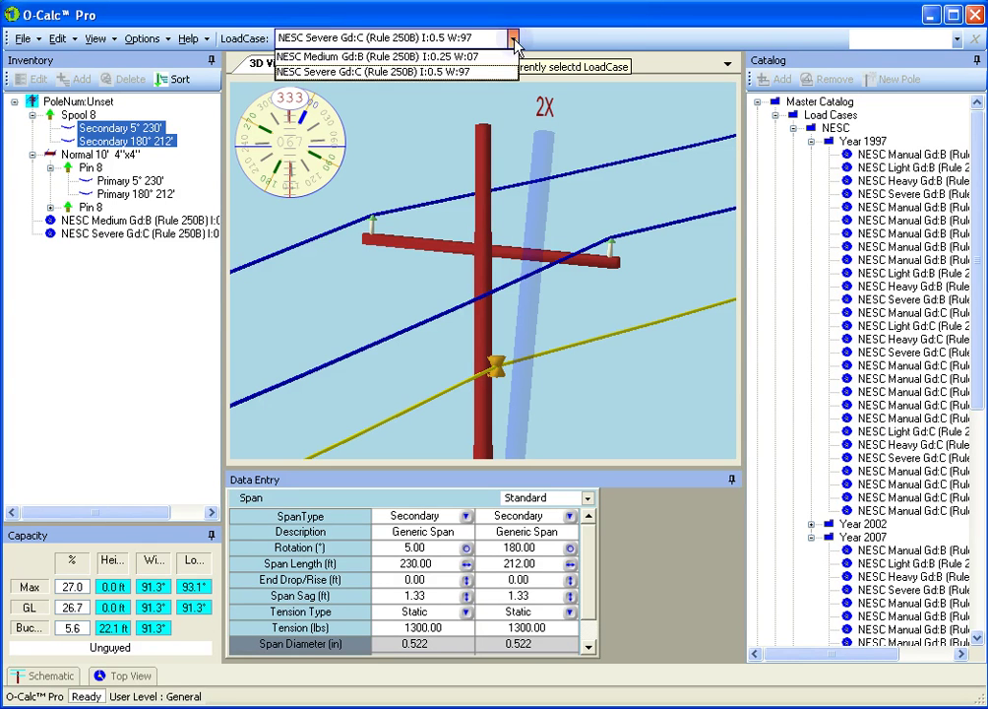
left_click(459, 57)
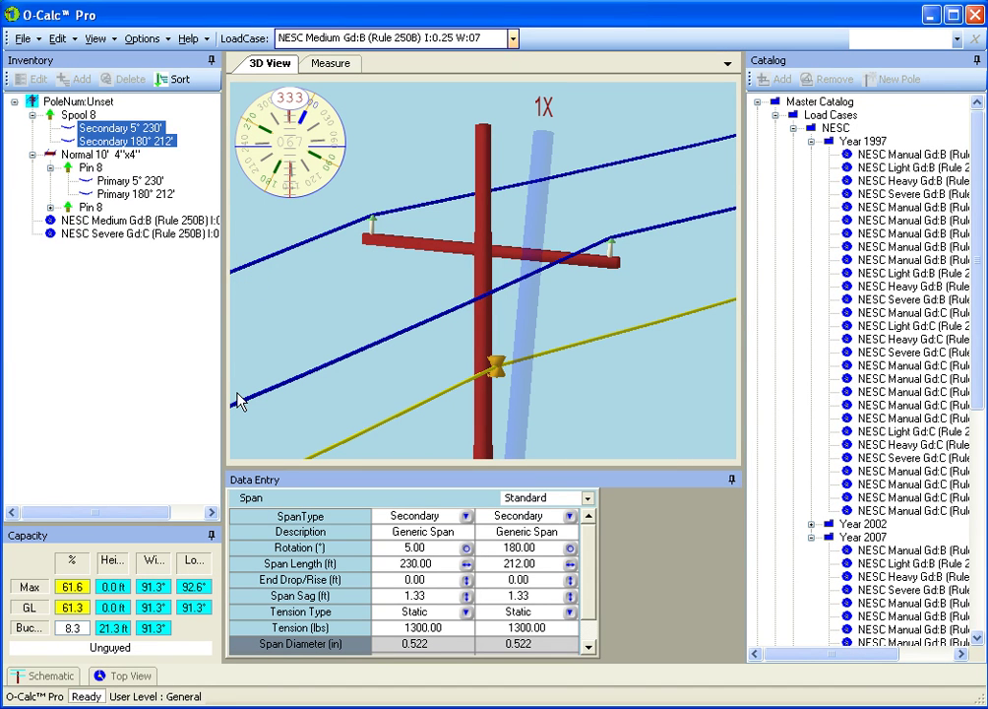
Undo the NESC Severe Gd:C load case, collapse the Master Catalog, and show the User Catalog folders.
left_click(56, 40)
left_click(79, 78)
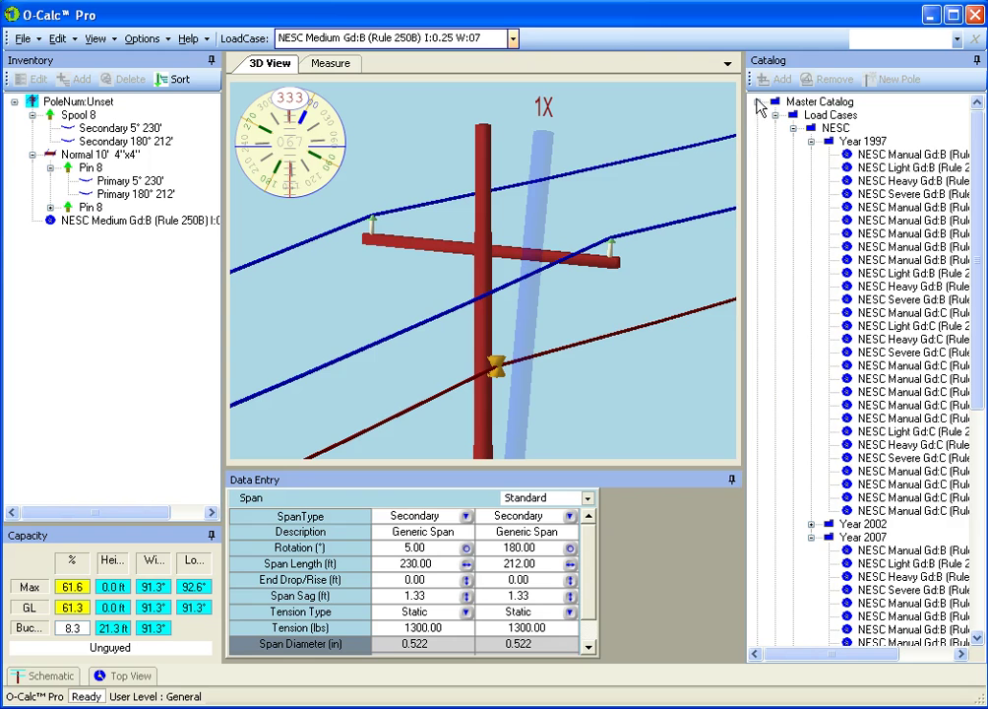
left_click(757, 101)
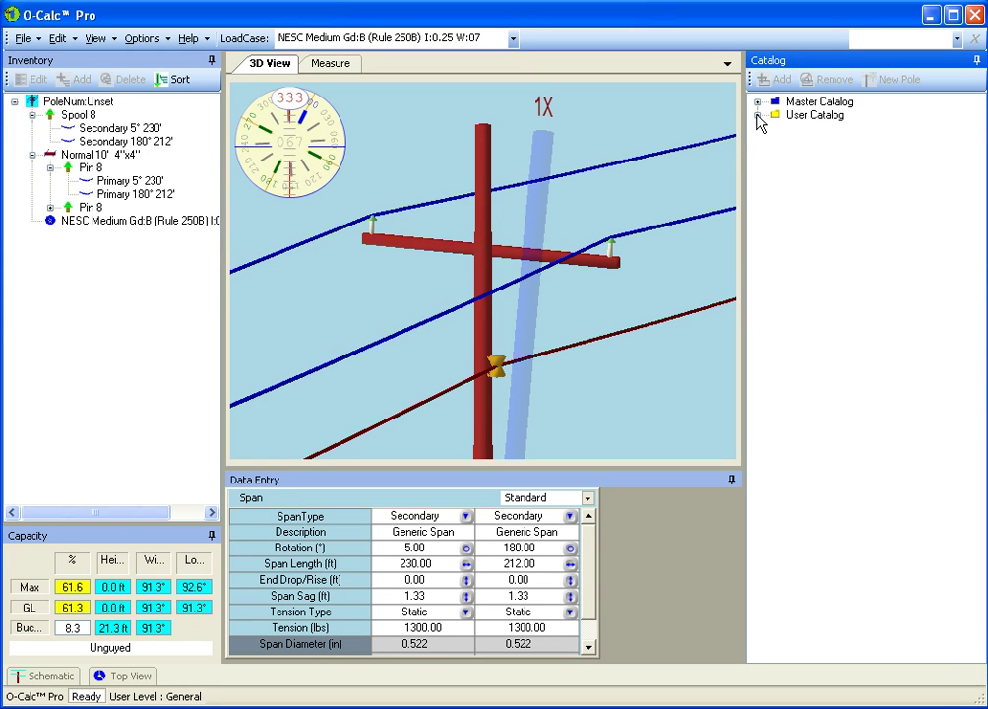
left_click(756, 115)
scroll(542, 375, "down", 5)
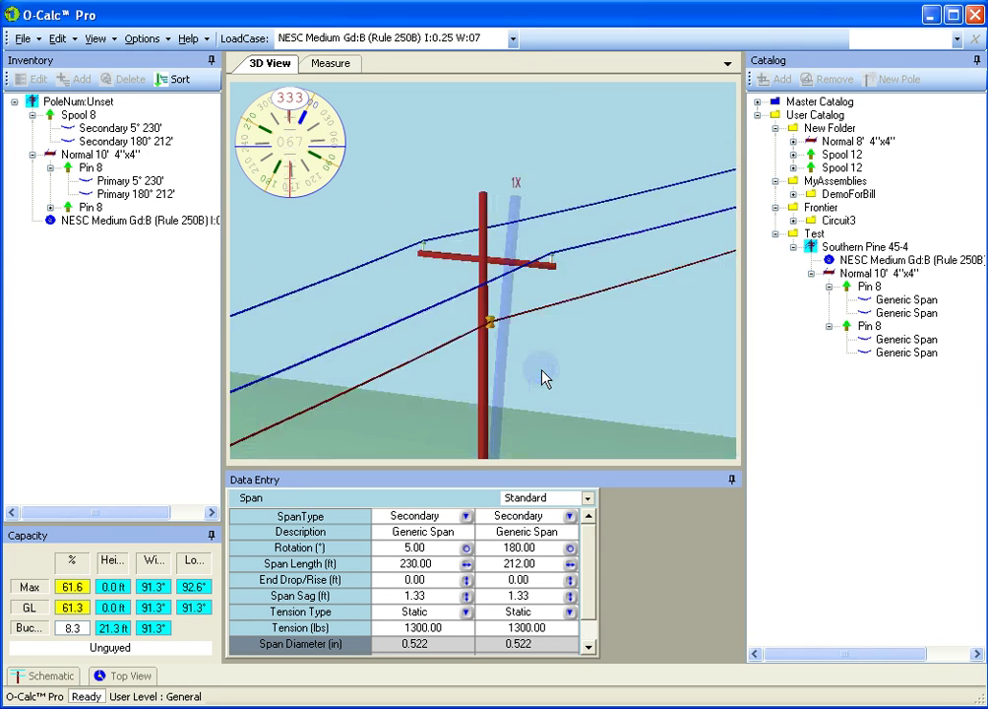
left_click(776, 234)
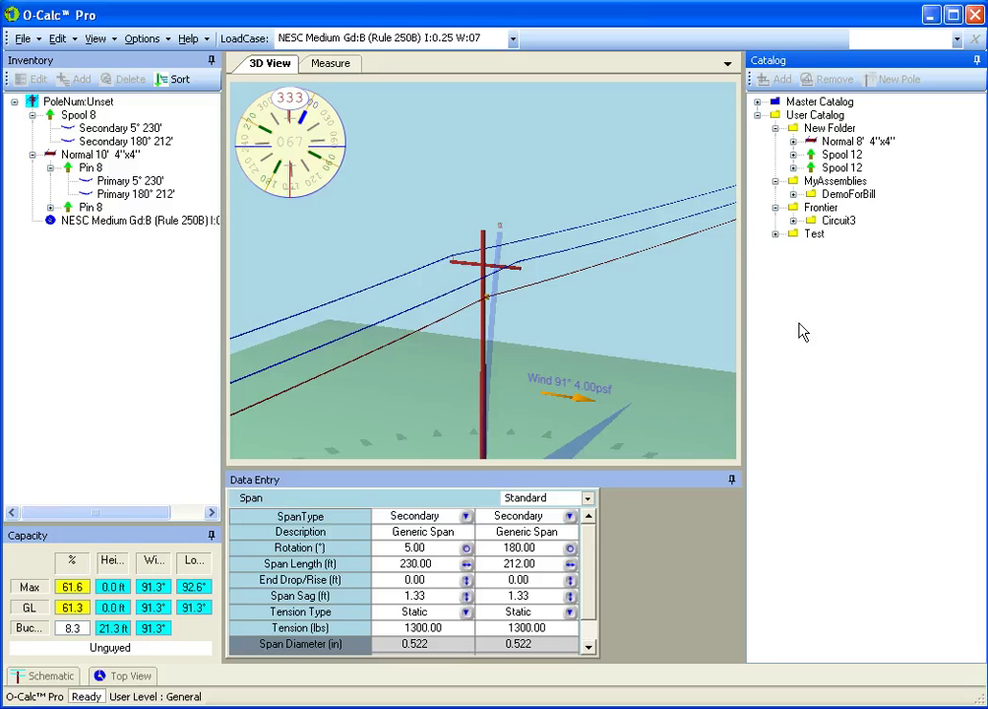
Create a MyProject subfolder in the User Catalog.
right_click(814, 115)
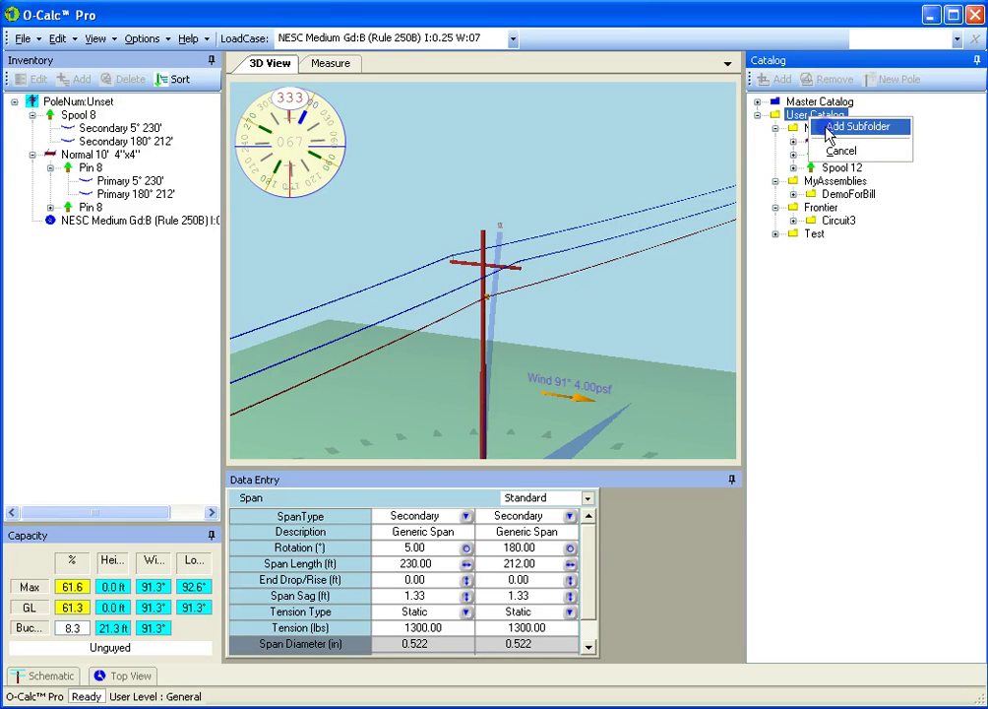
left_click(835, 128)
type("MyProject")
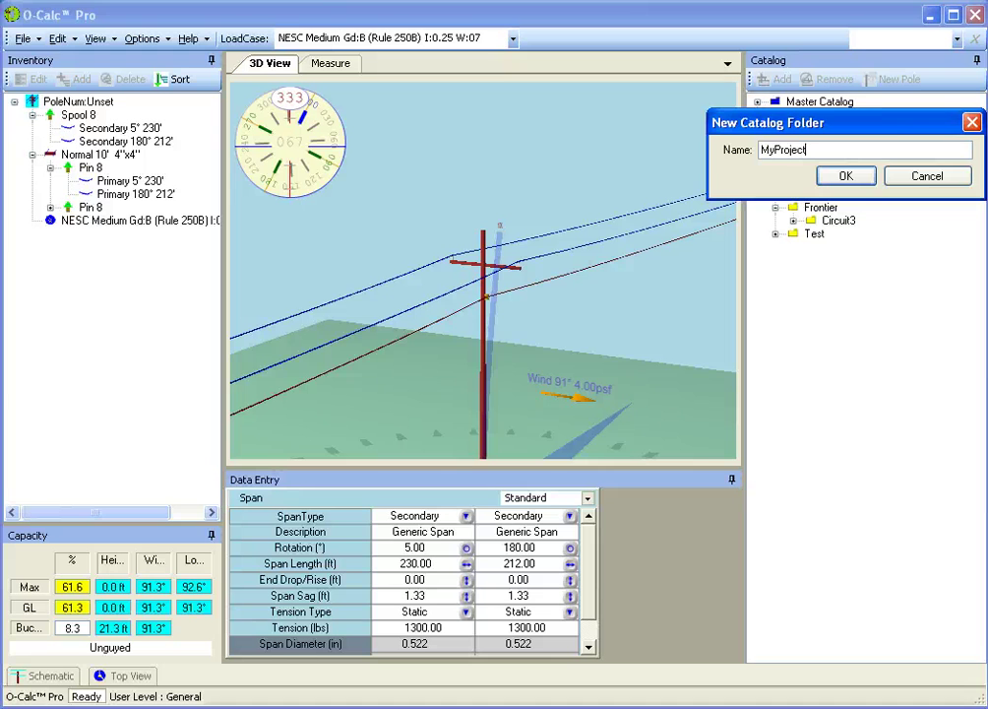
key("Return")
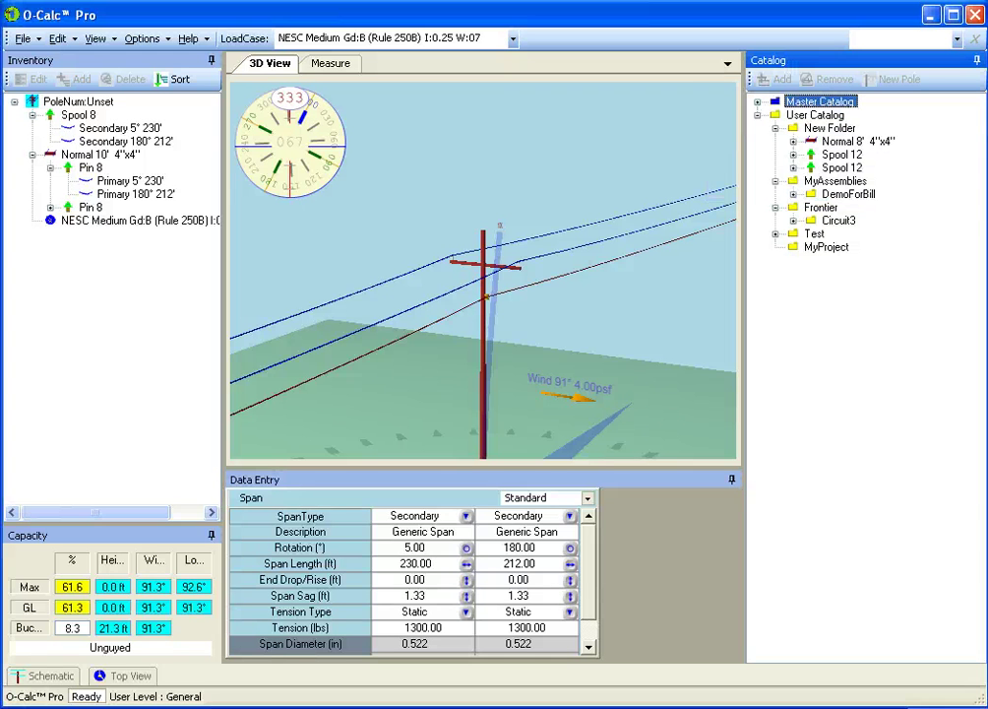
Start a new subfolder under MyProject and name it 'Example'.
right_click(805, 251)
left_click(827, 272)
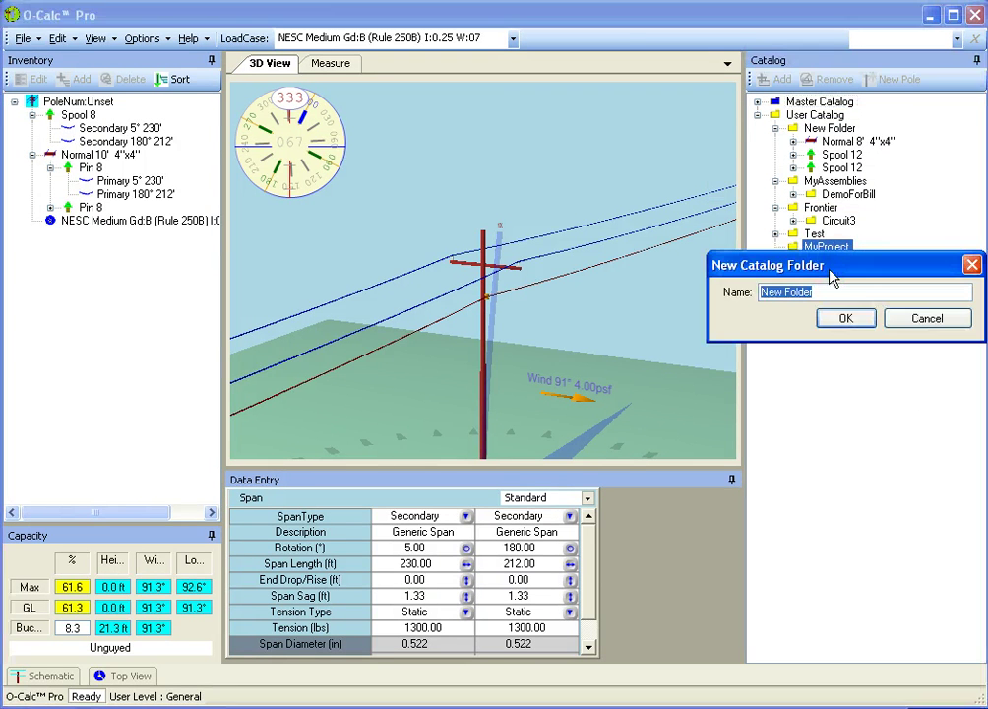
type("E")
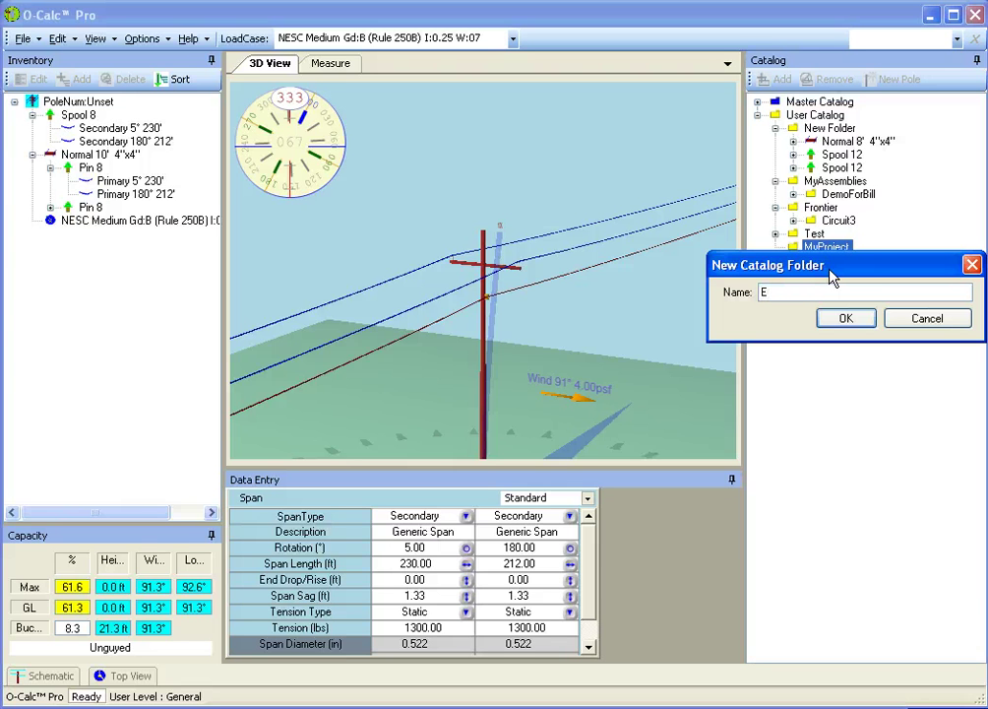
type("xample Pole")
Confirm the Example Pole folder and save the PoleNum:Unset pole model into it.
left_click(841, 319)
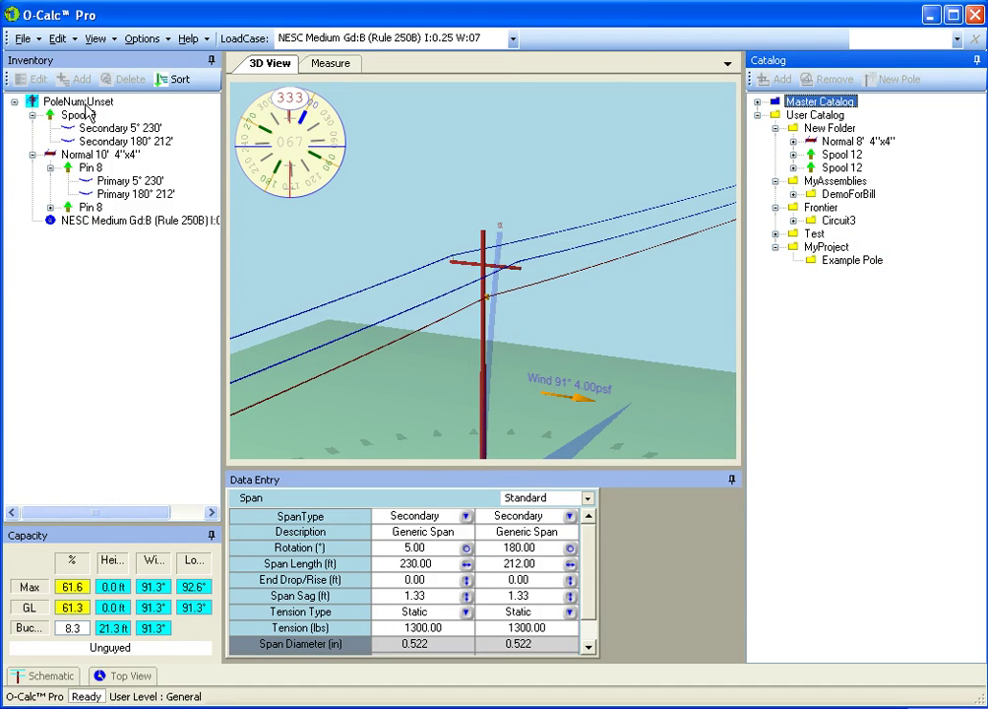
left_click_drag(71, 100, 815, 263)
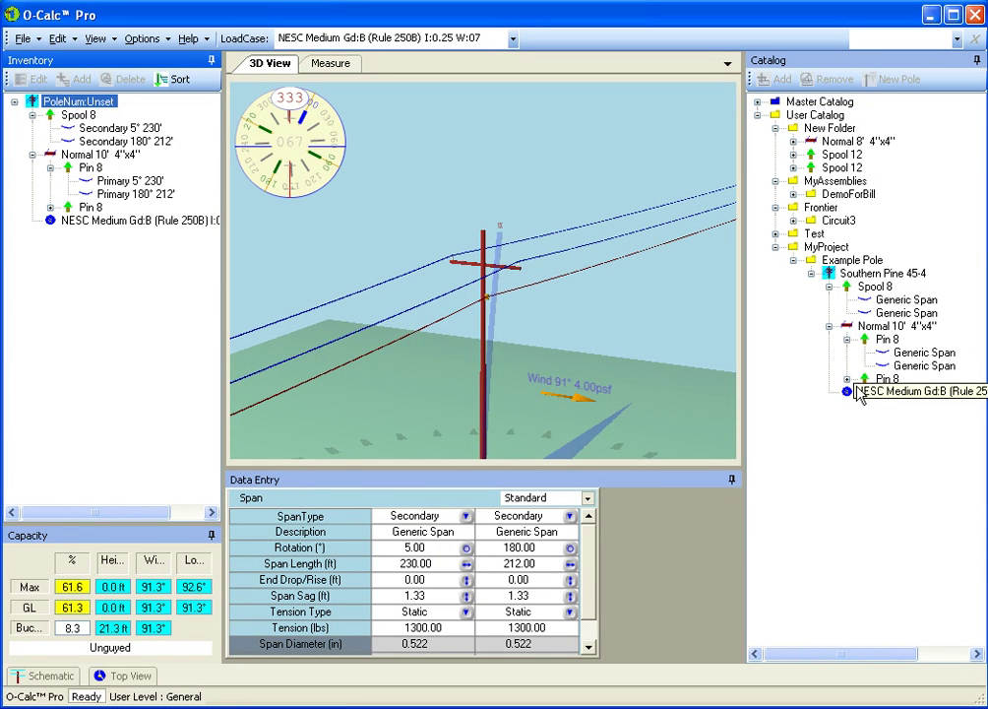
left_click_drag(844, 392, 519, 267)
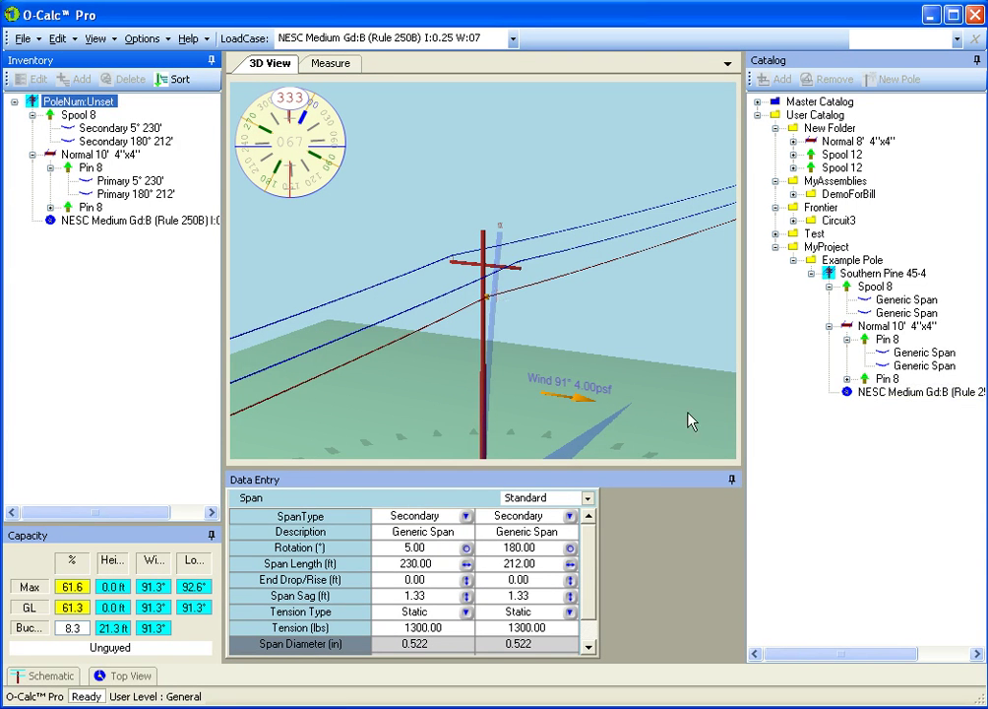
left_click(847, 339)
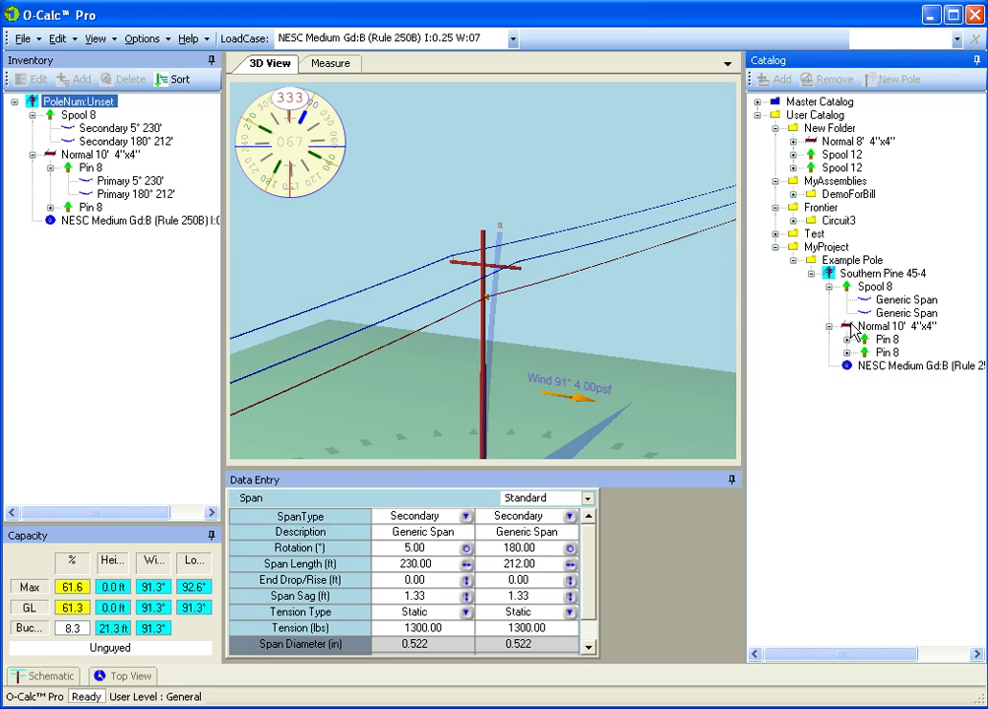
Place the saved Normal 10' 4"x4" crossarm from Example Pole onto the pole top.
left_click(850, 328)
left_click_drag(850, 328, 484, 255)
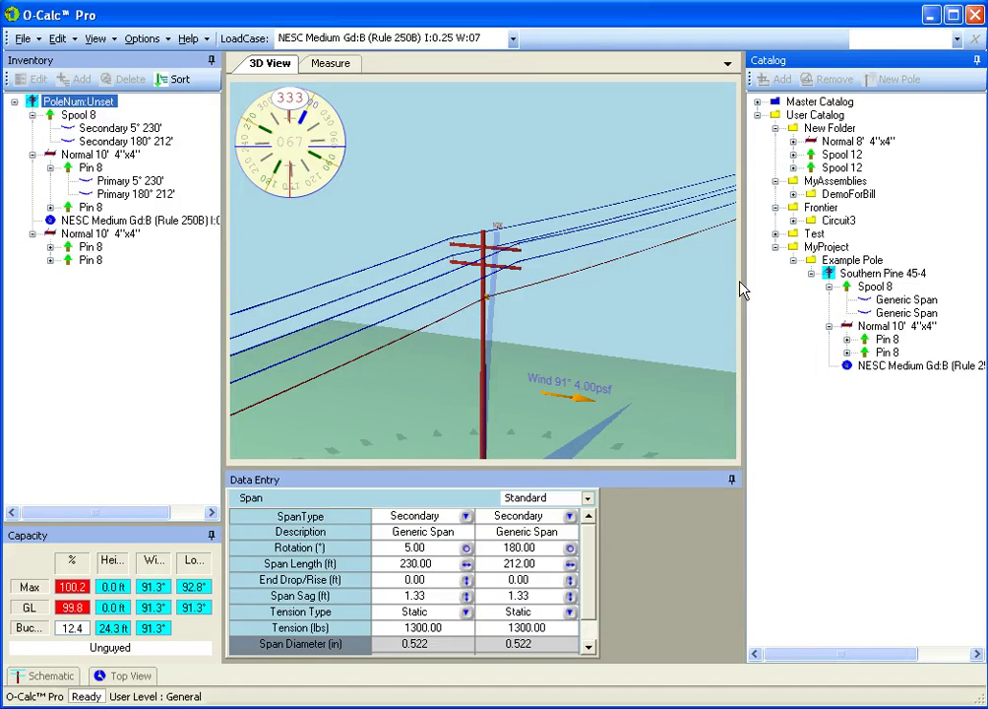
Create a 'Crossarm I Use Often' subfolder under MyProject.
right_click(806, 248)
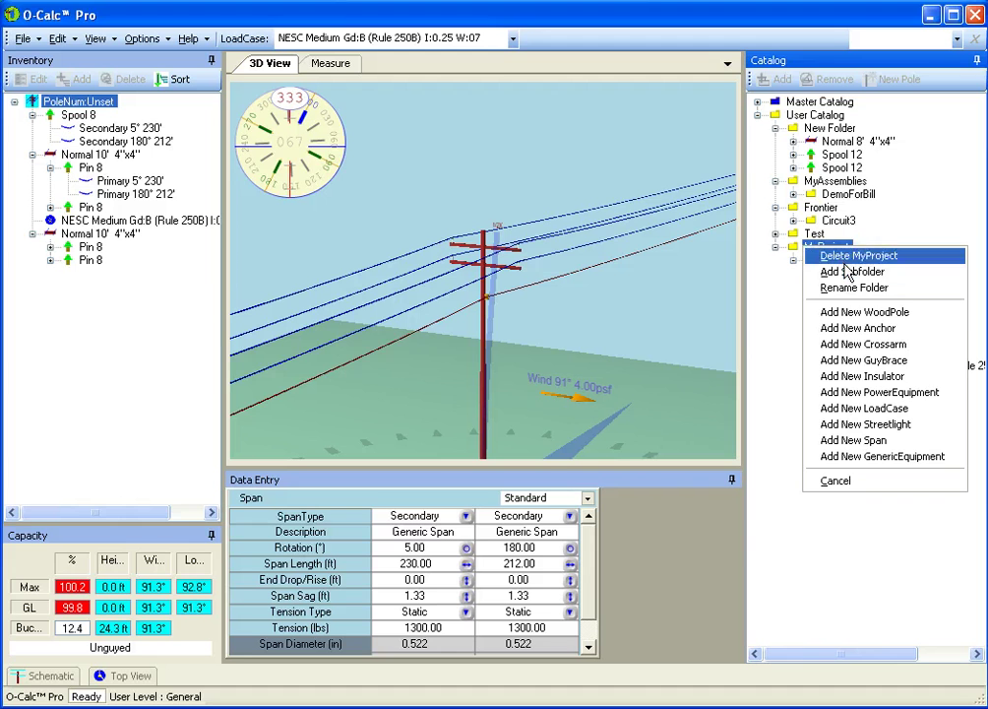
left_click(836, 272)
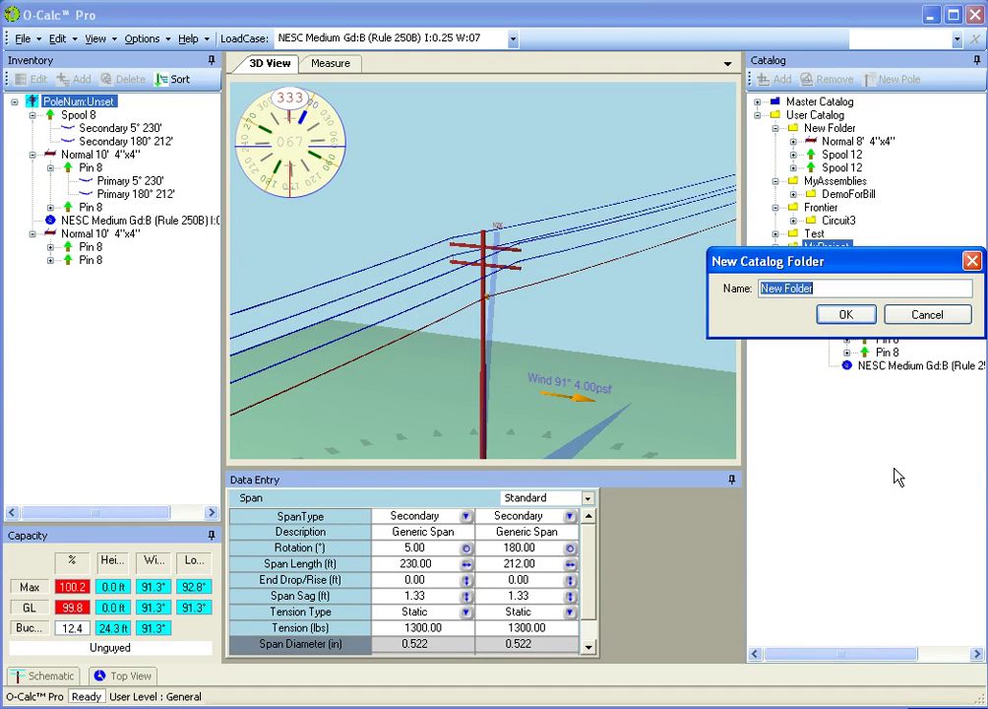
type("Ci")
type("ossarm I Use Often")
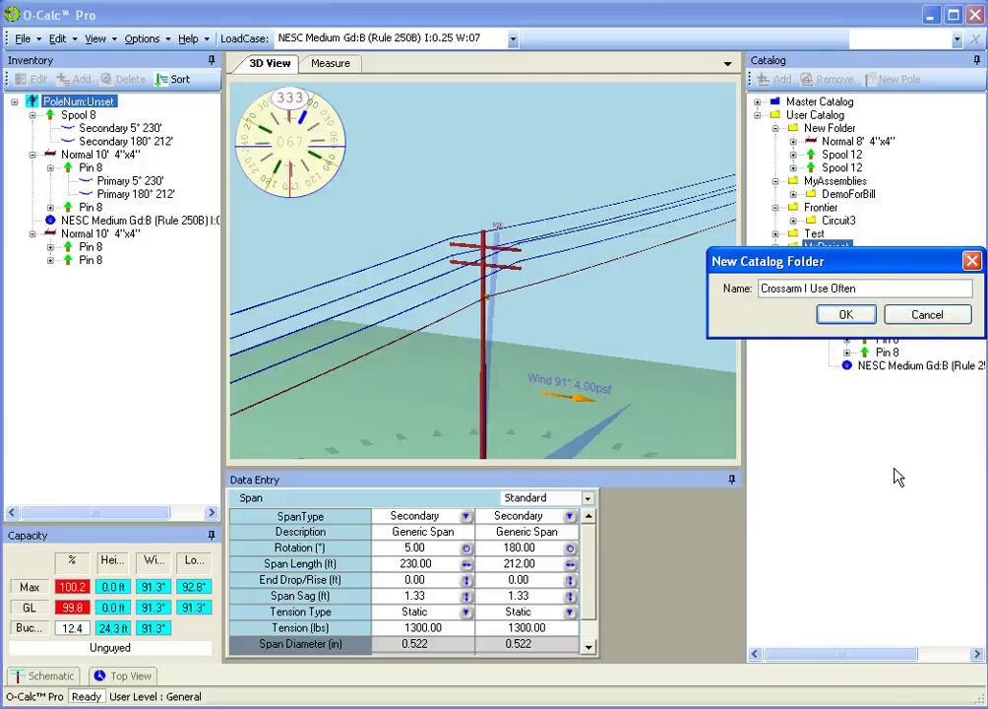
key("Return")
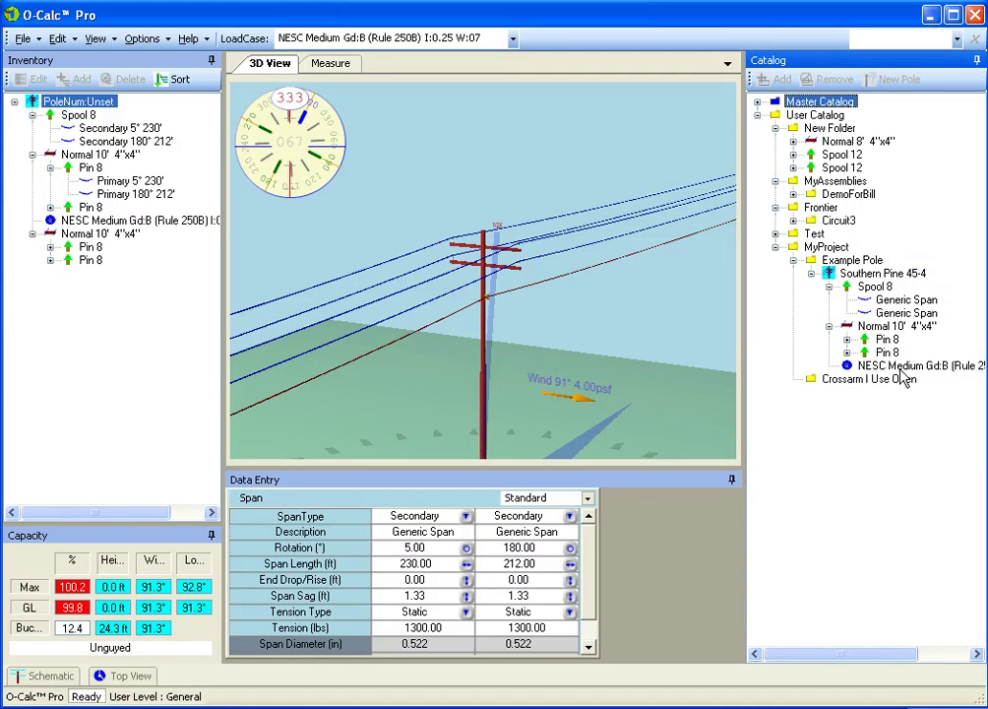
Copy the Normal 10' 4"x4" crossarm into Crossarm I Use Often and expand the folder.
left_click(845, 332)
left_click_drag(844, 332, 807, 390)
left_click(793, 380)
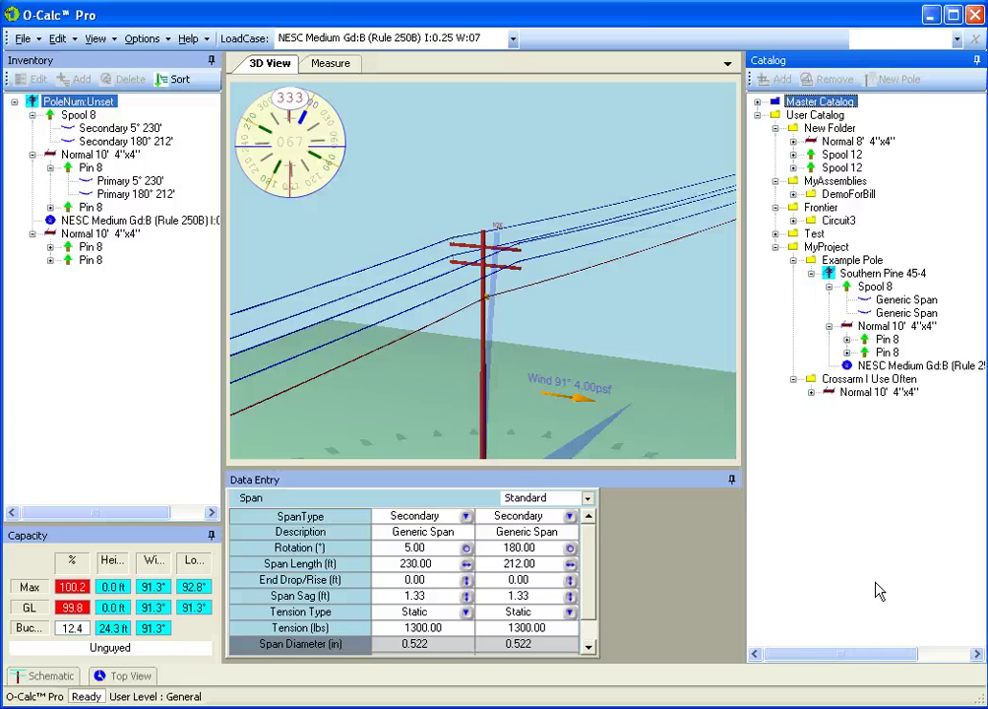
Delete Spool 8 and both existing crossarms from the pole.
left_click(82, 116)
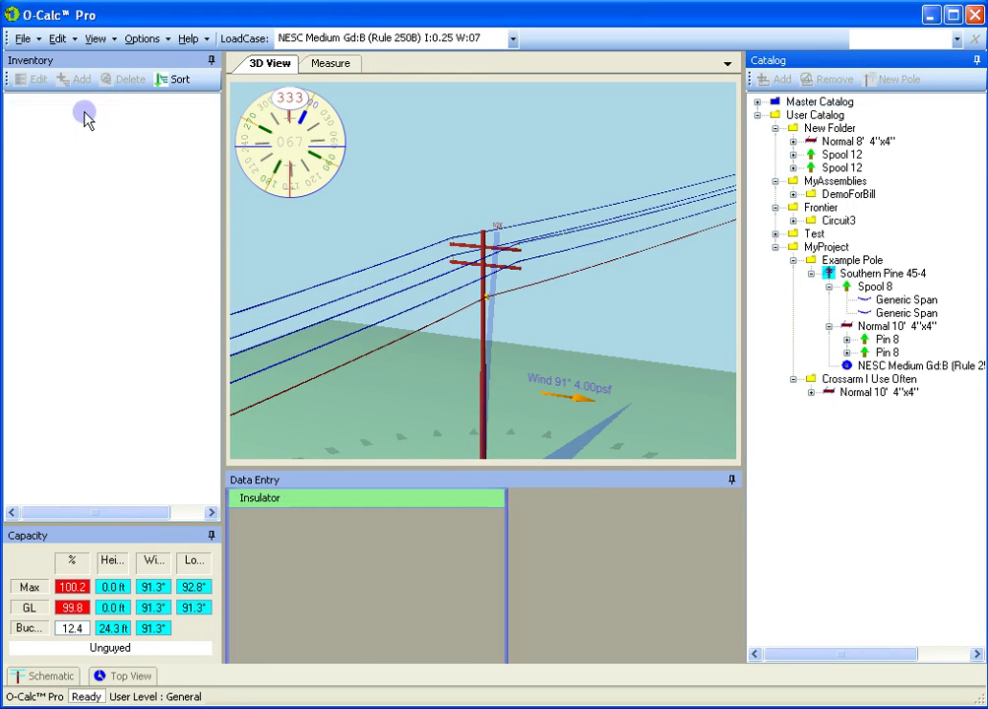
left_click(128, 80)
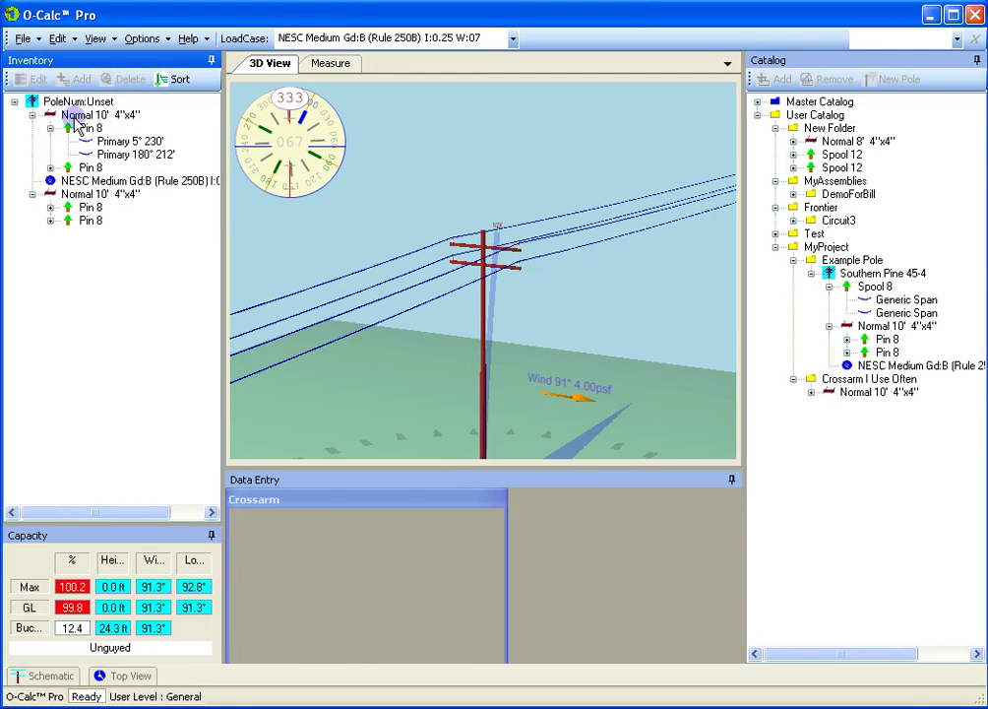
left_click(107, 83)
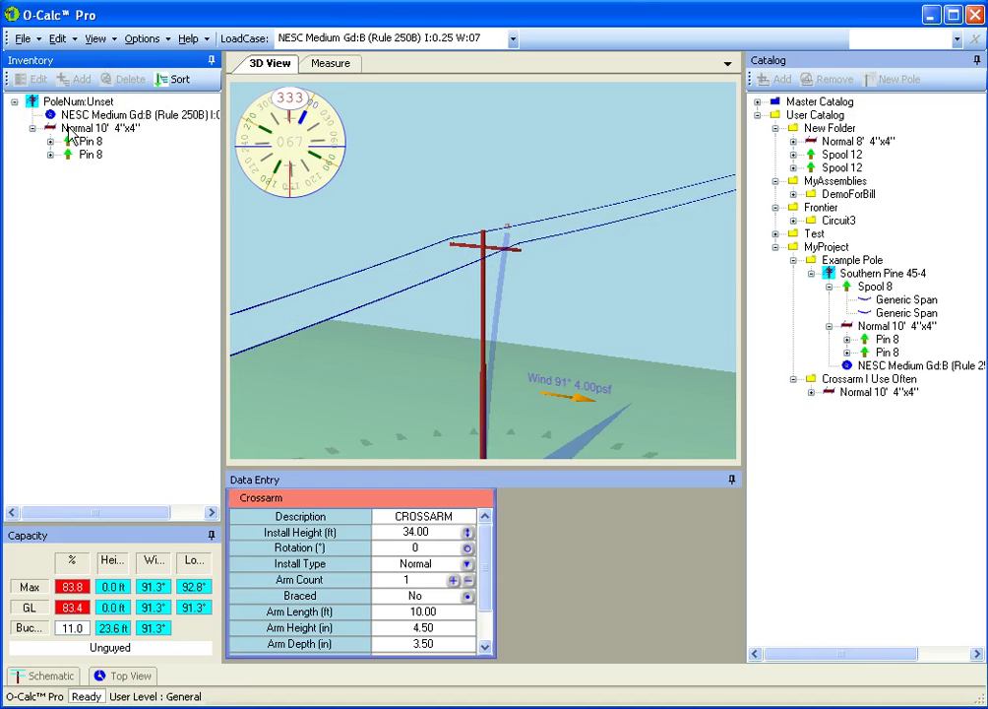
left_click(122, 82)
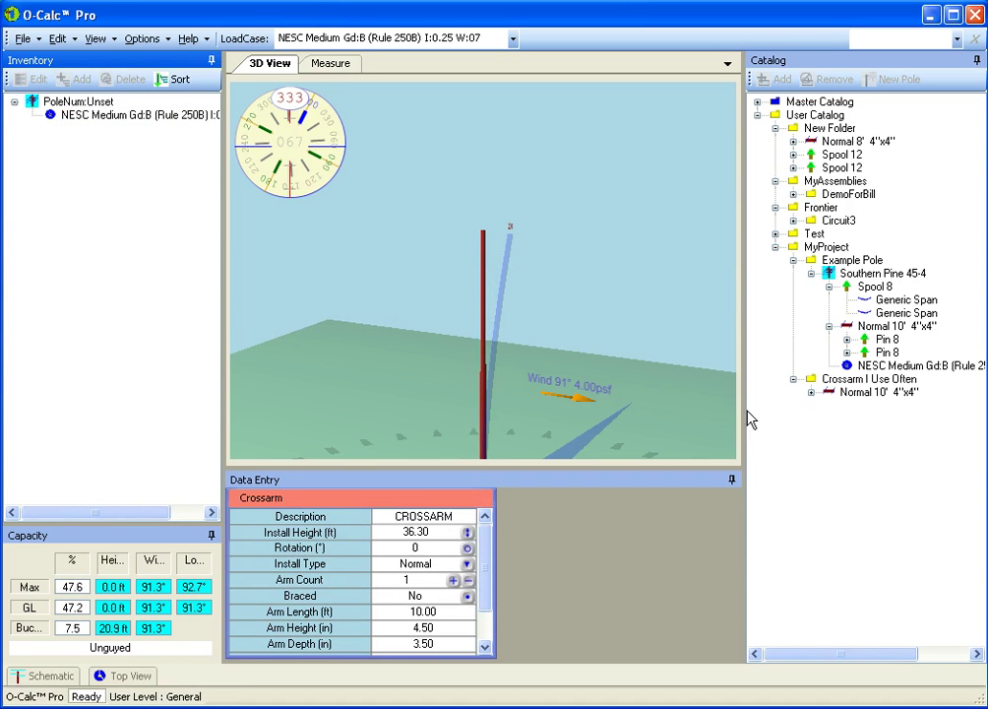
Place two Normal 10' crossarms from the Crossarm I Use Often folder onto the pole.
left_click(832, 394)
left_click_drag(831, 394, 486, 267)
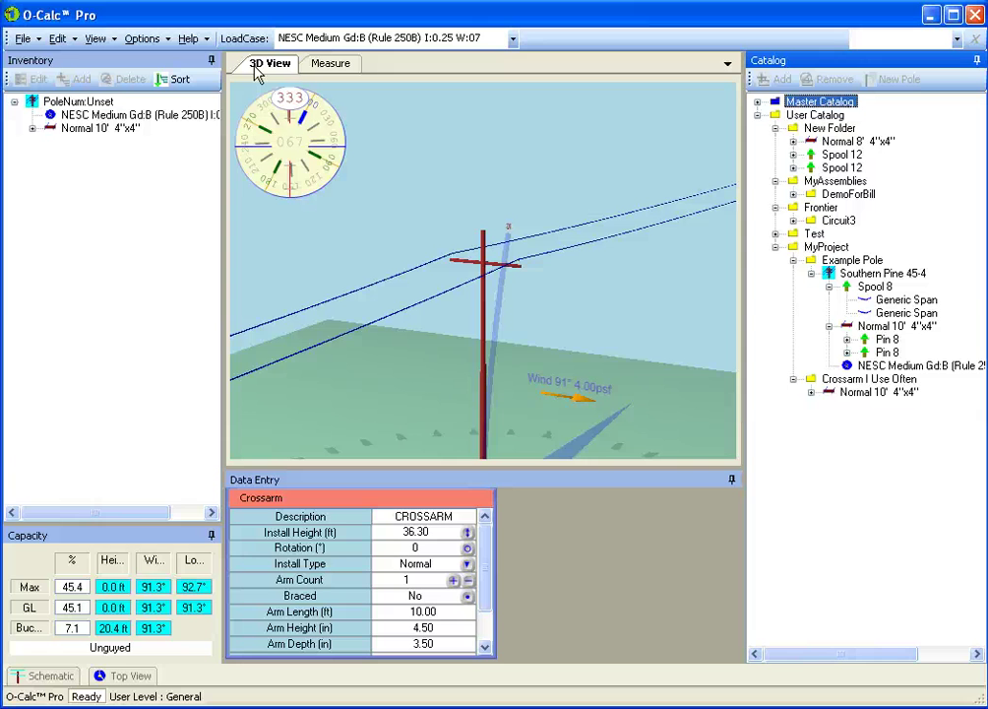
left_click_drag(829, 393, 490, 262)
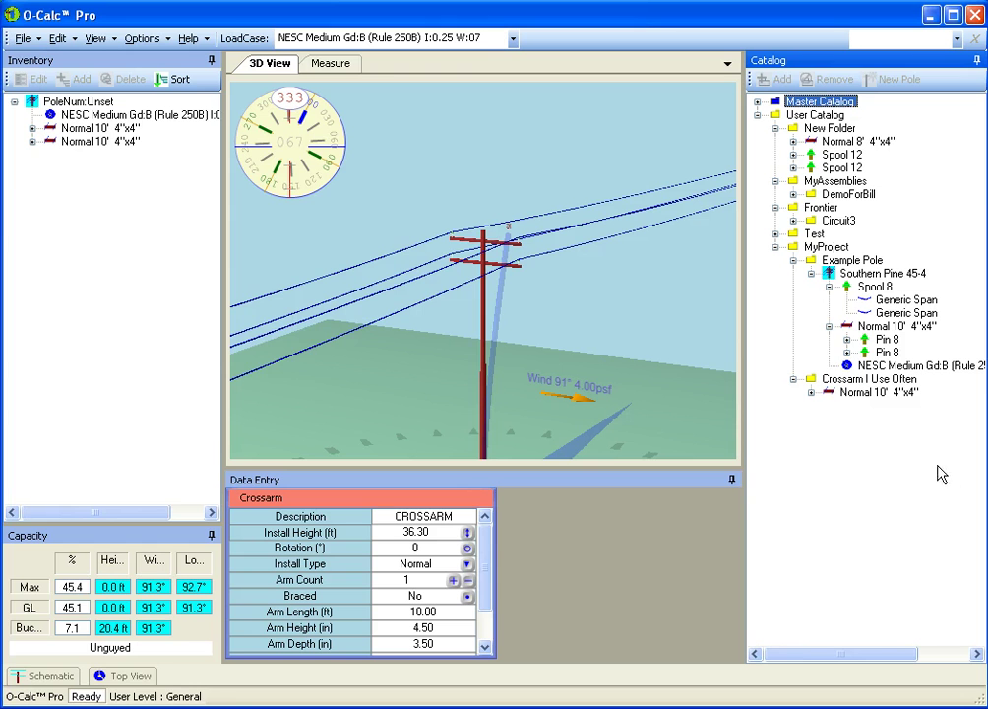
left_click_drag(852, 305, 484, 234)
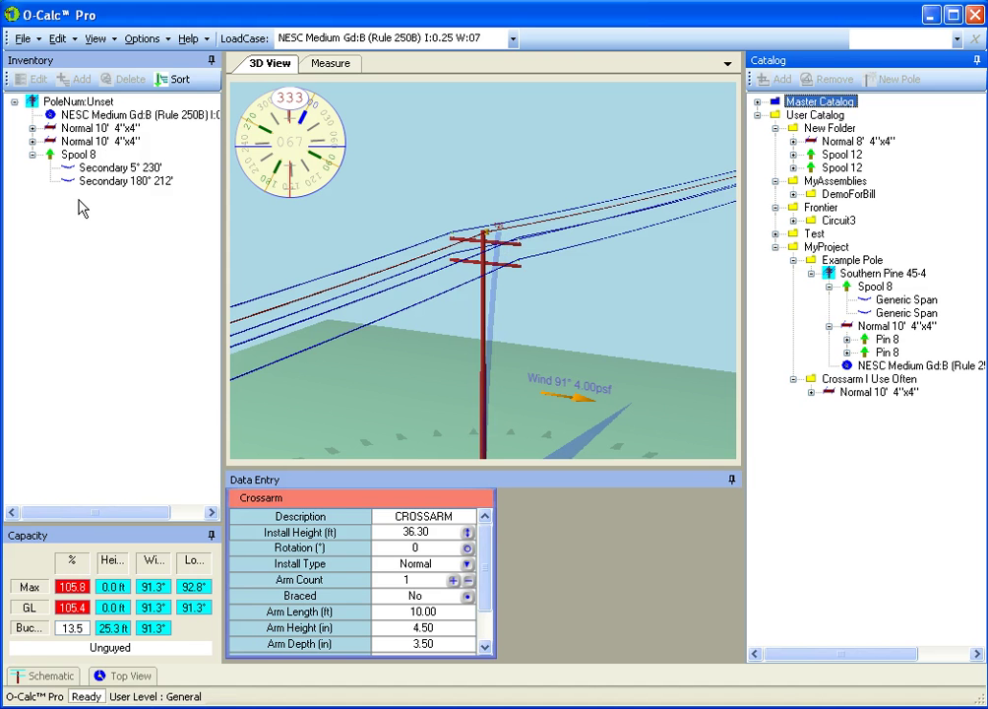
Select the Spool 8 insulator in Inventory and set its type to Pin.
left_click(44, 128)
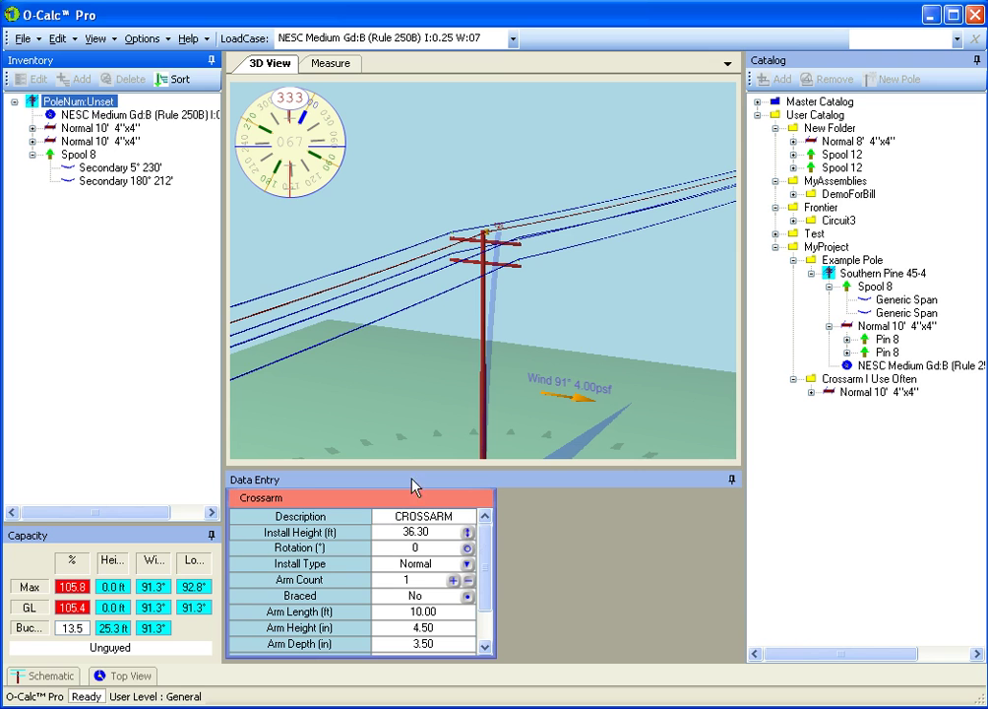
left_click(61, 158)
left_click(331, 63)
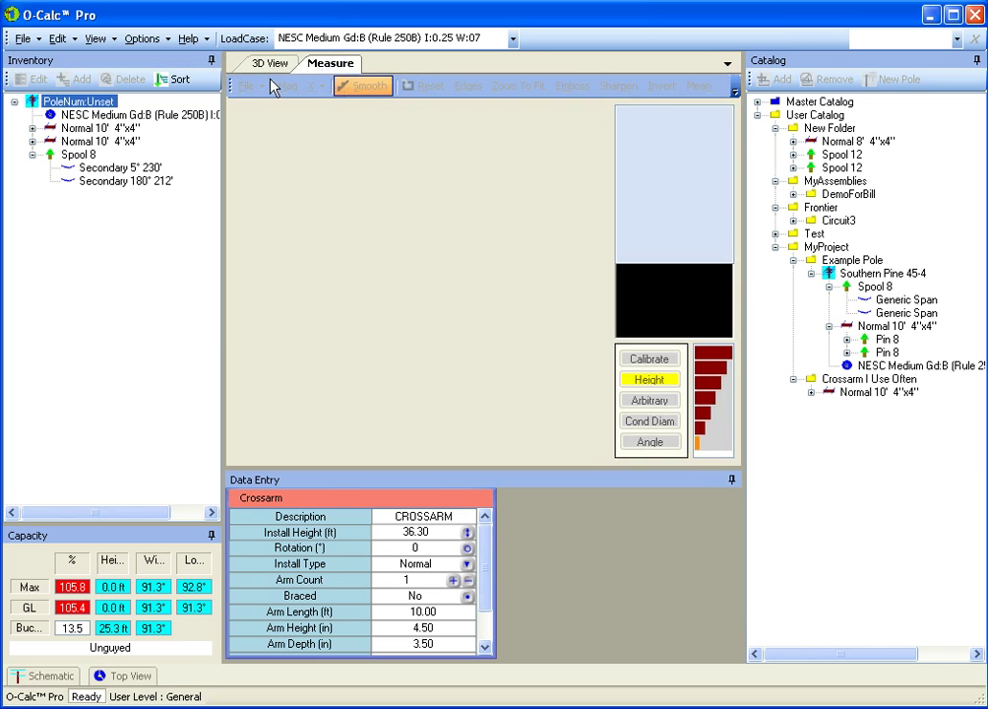
left_click(270, 63)
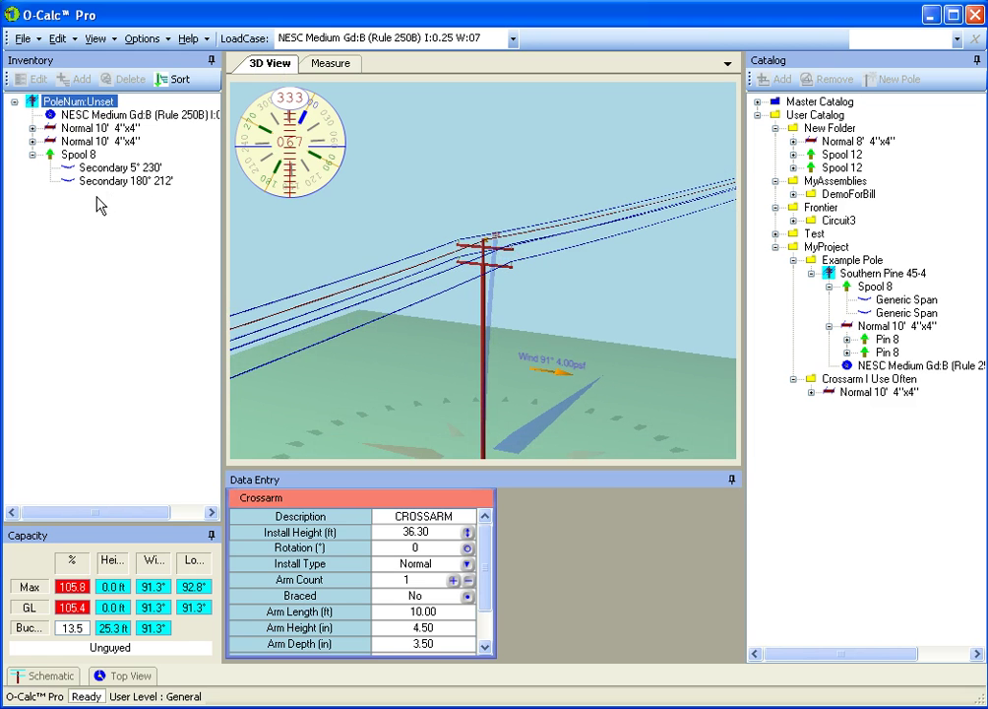
left_click(73, 130)
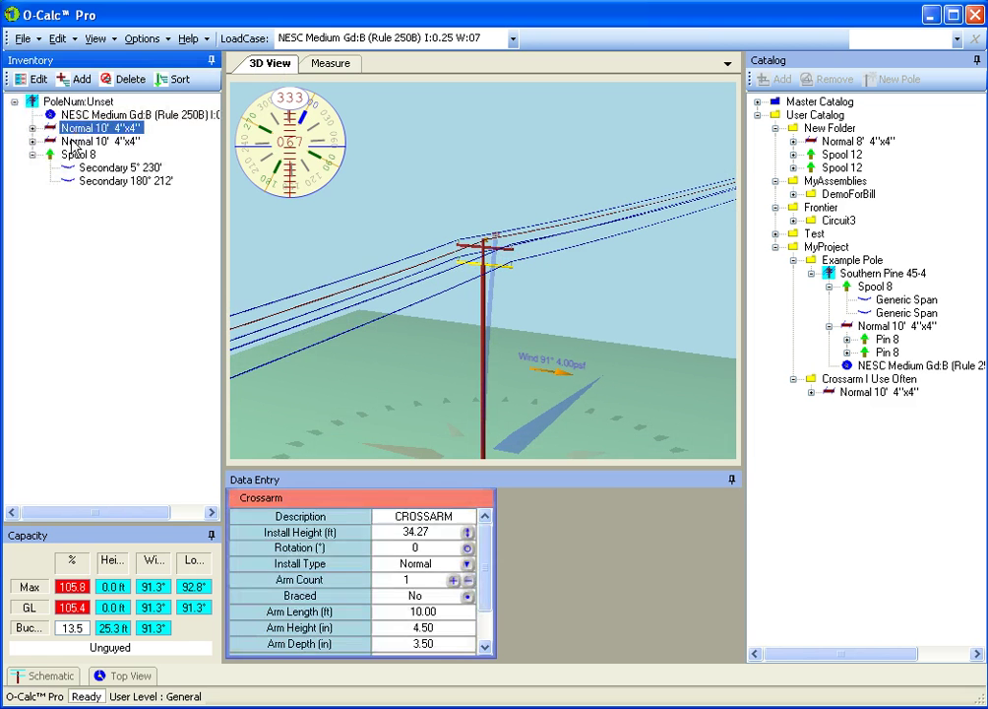
left_click(77, 155)
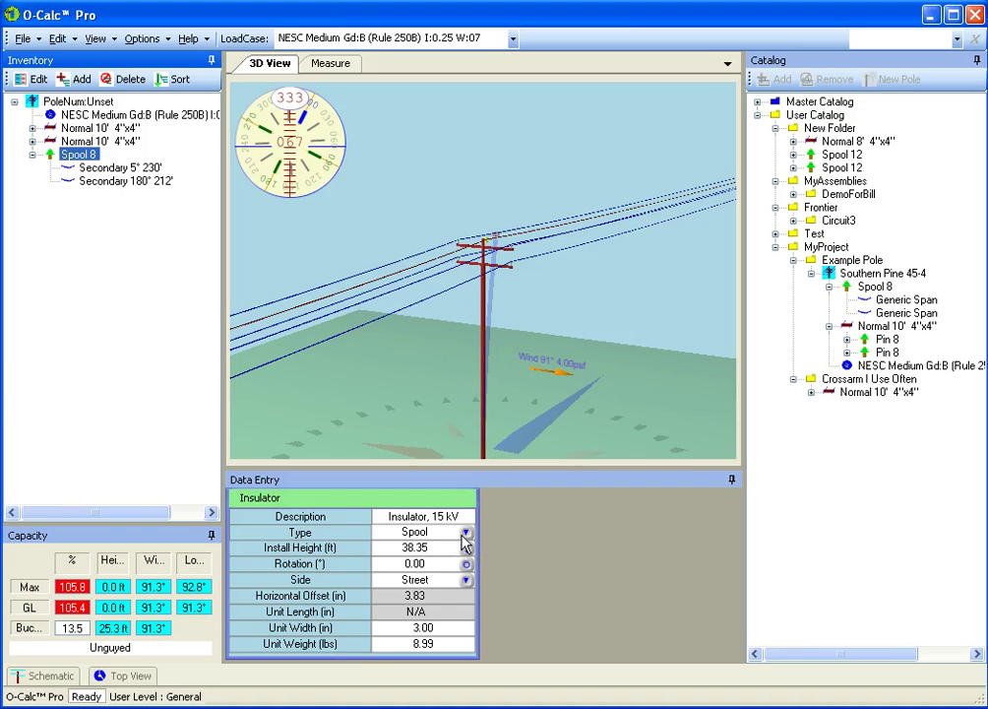
left_click(463, 532)
left_click(403, 534)
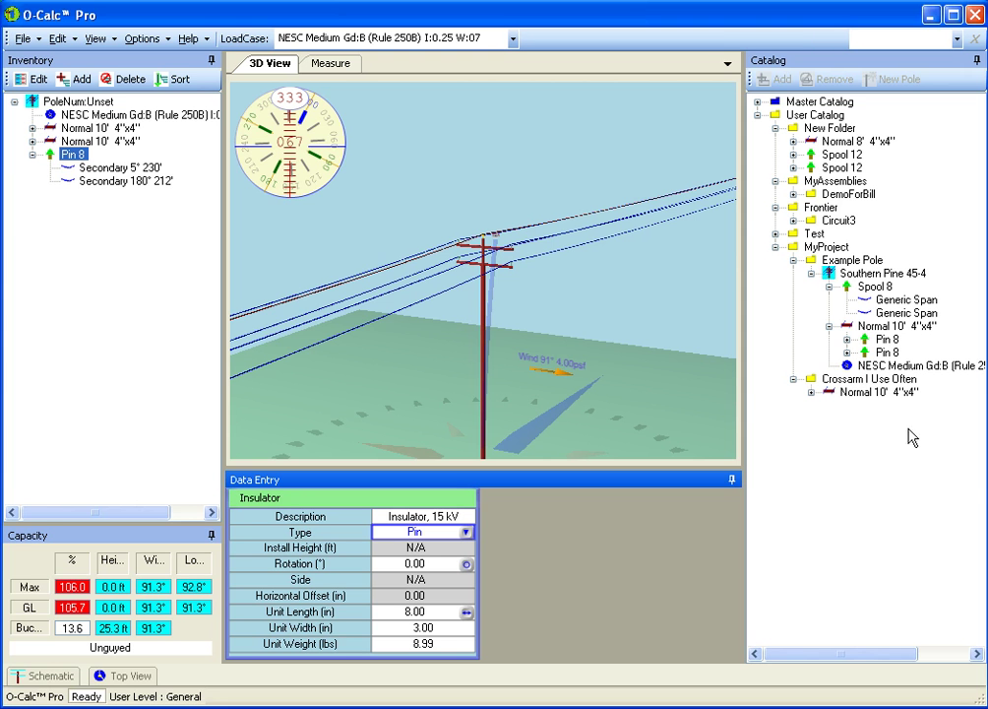
Add a subfolder named Frame1 under the MyProject catalog folder.
left_click(827, 247)
right_click(829, 253)
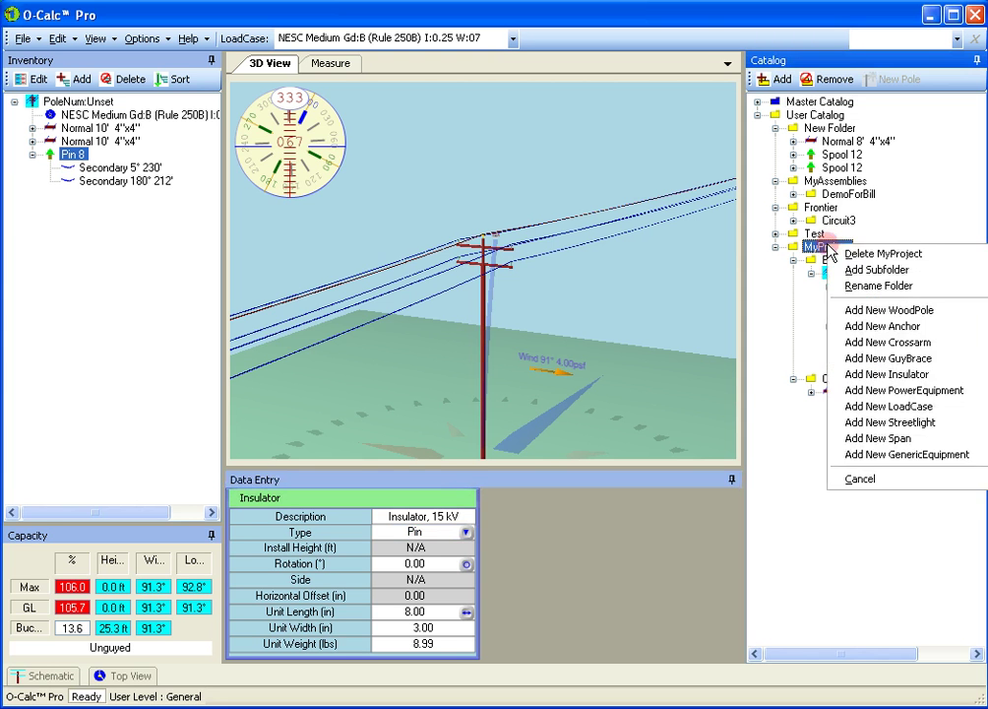
left_click(816, 270)
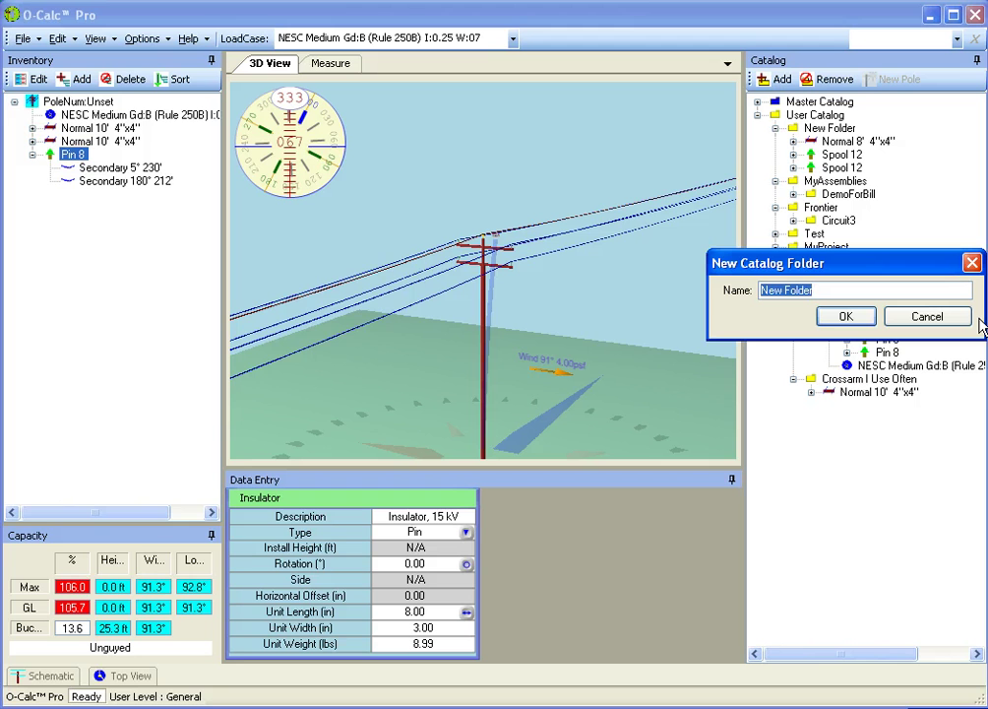
type("Fram")
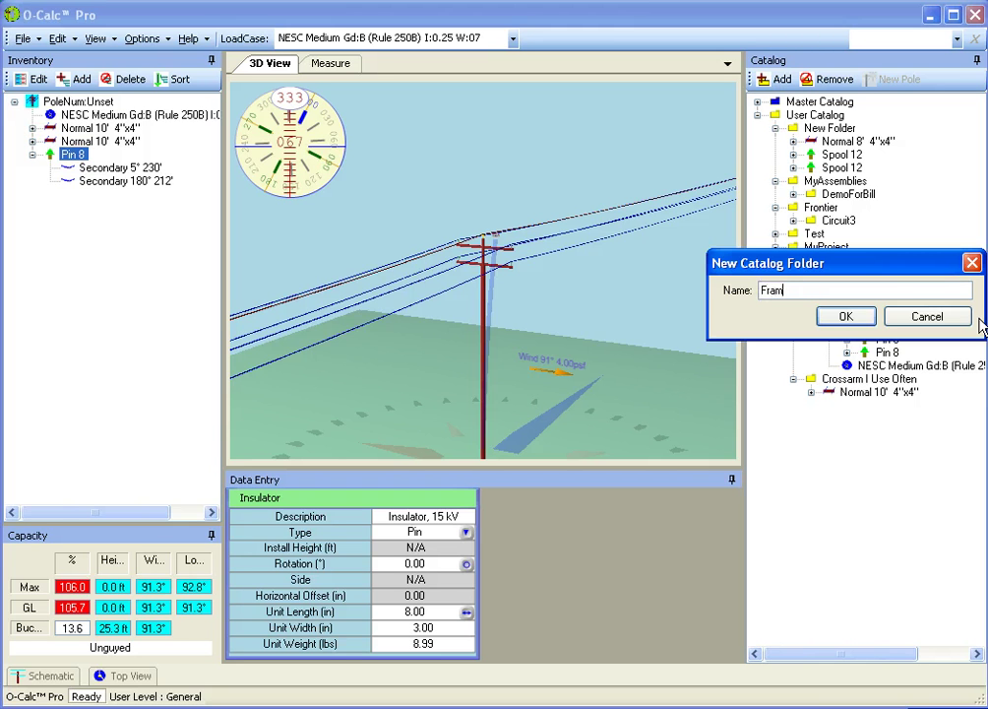
type("e1")
key("Return")
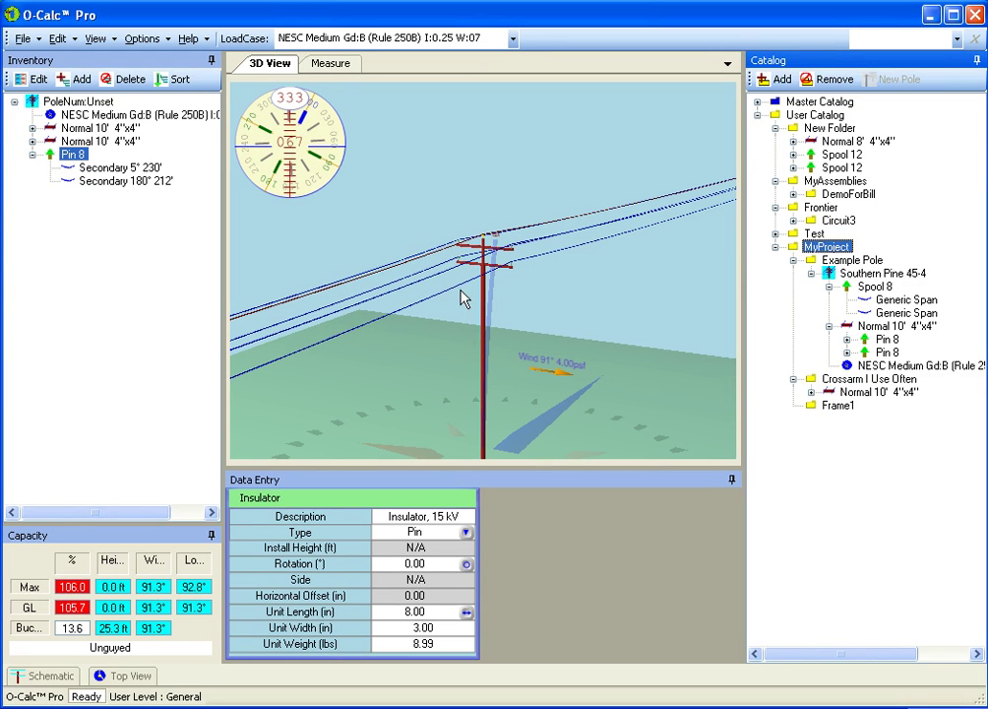
Drag Pin 8 with its spans and both Normal 10' crossarms into Frame1.
left_click_drag(463, 297, 813, 406)
left_click_drag(51, 144, 817, 405)
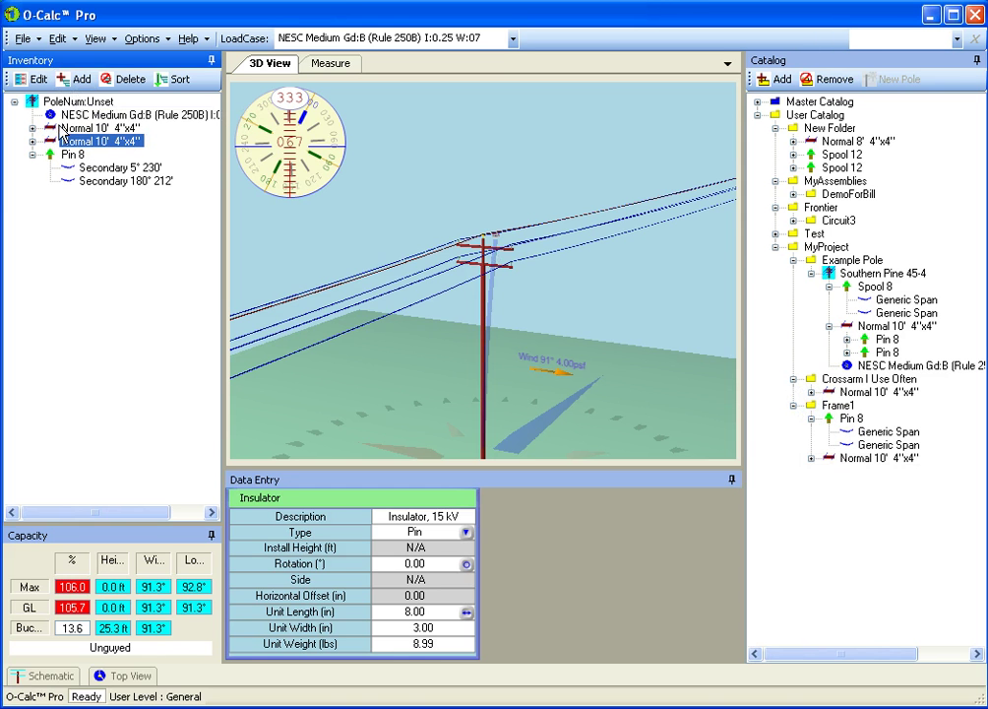
left_click_drag(50, 128, 813, 412)
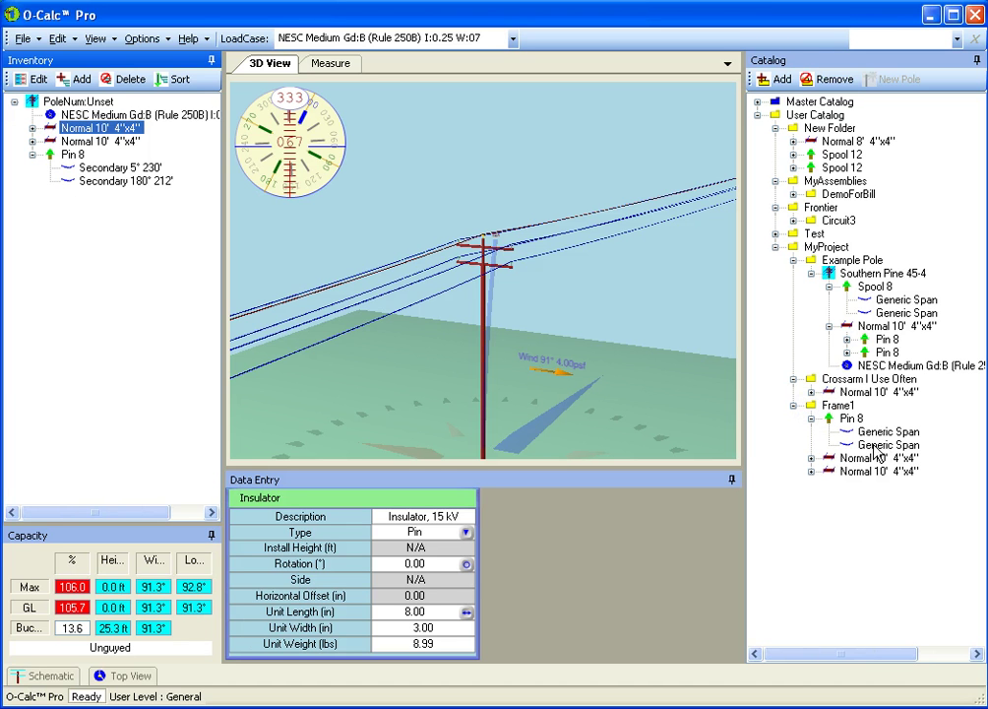
Create a new unsaved 45 ft class 4 Southern Pine pole and drag Frame1 onto it.
left_click(31, 41)
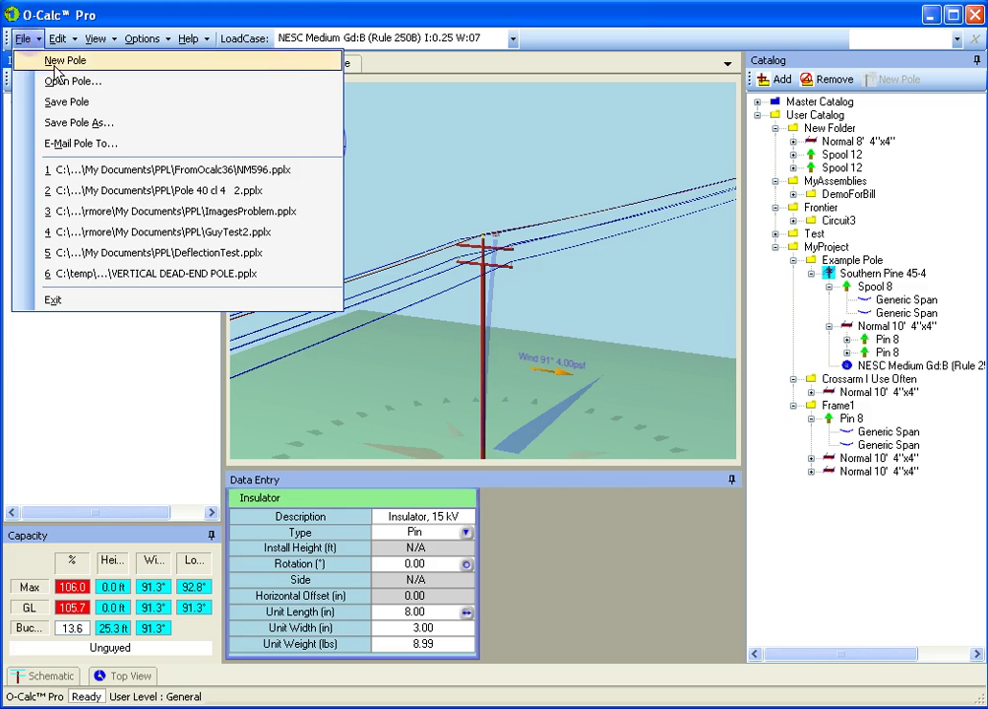
left_click(54, 59)
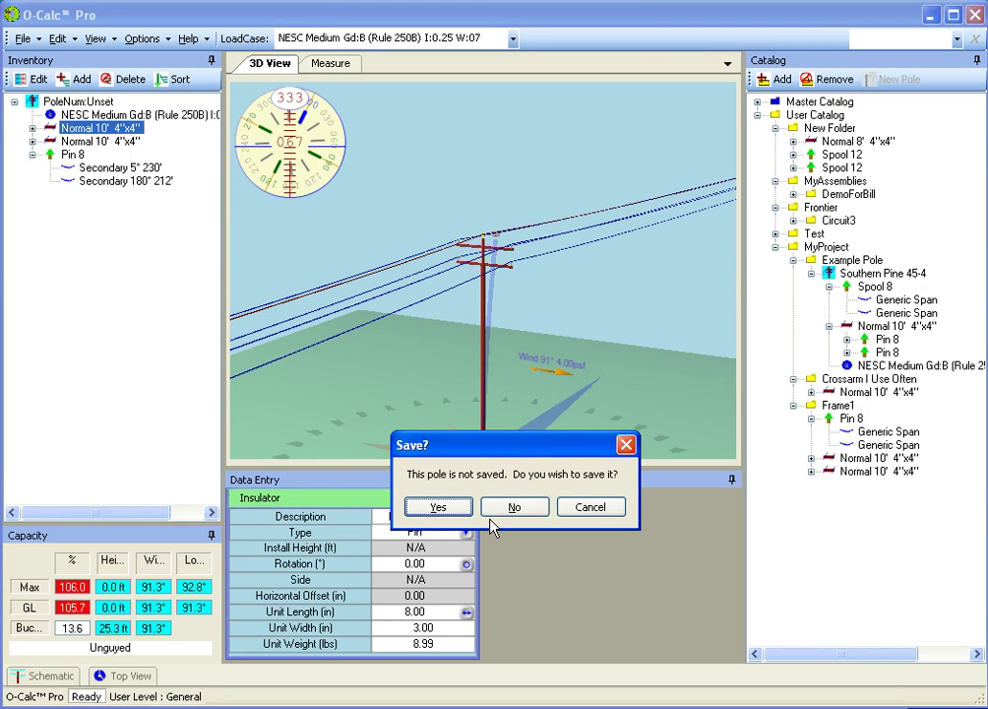
left_click(513, 507)
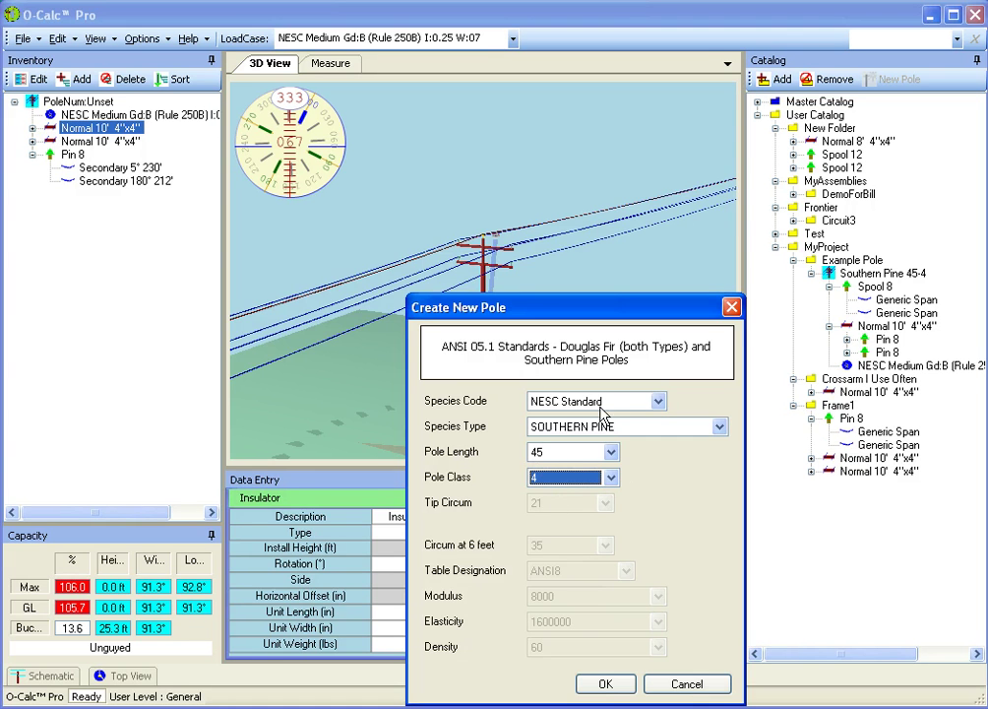
left_click(607, 682)
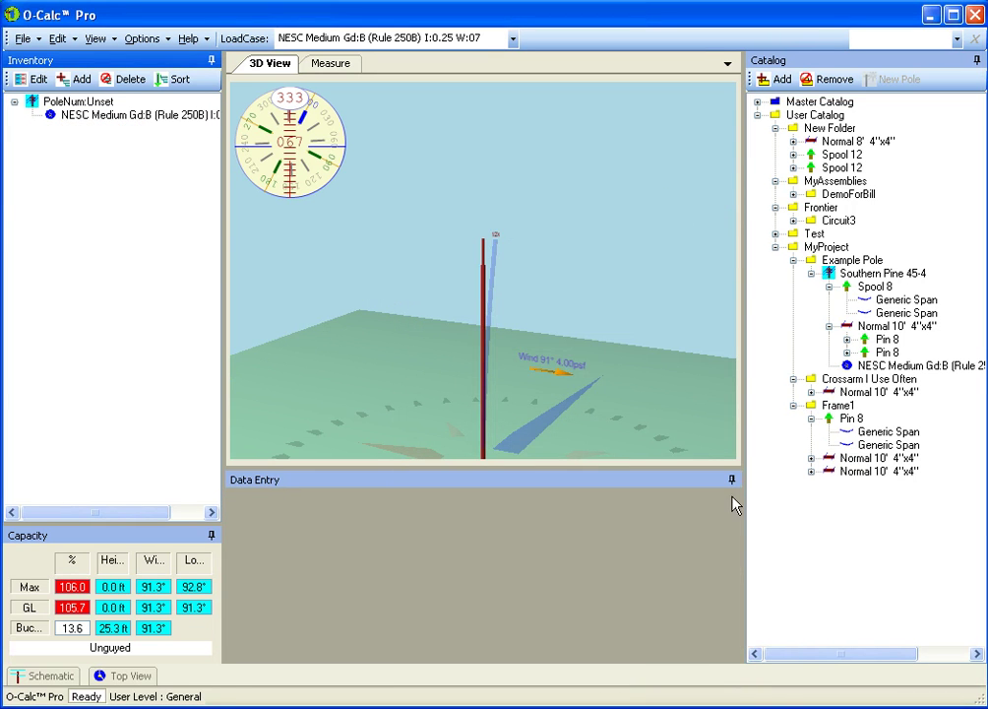
left_click(814, 408)
left_click_drag(814, 407, 35, 110)
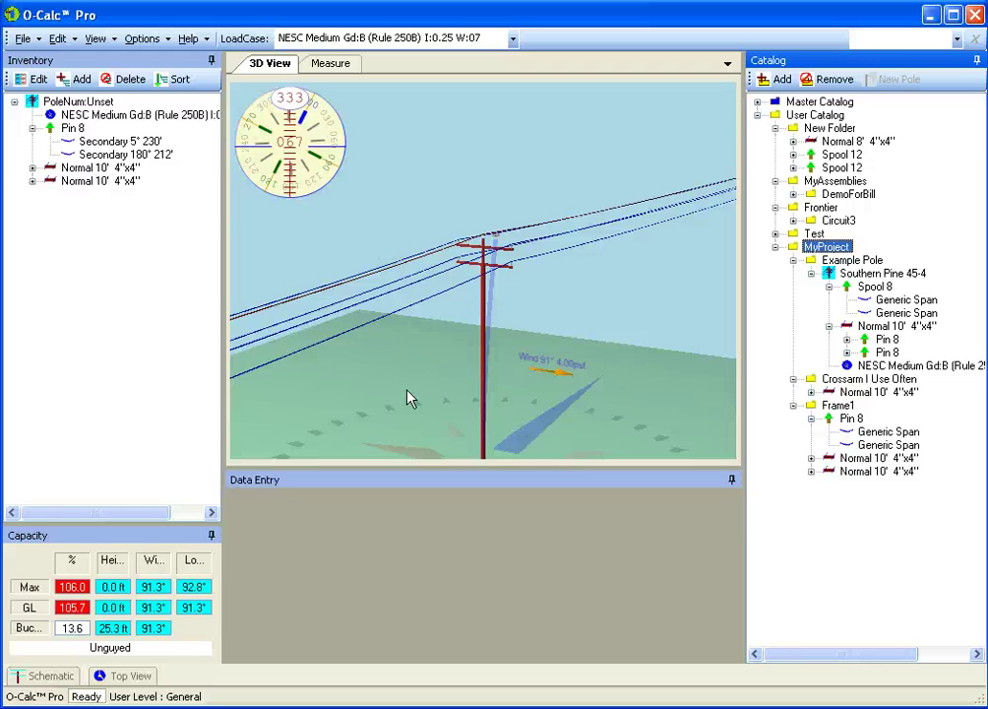
Sort the inventory and set the lower Normal 10' crossarm's rotation to 90°.
left_click(36, 146)
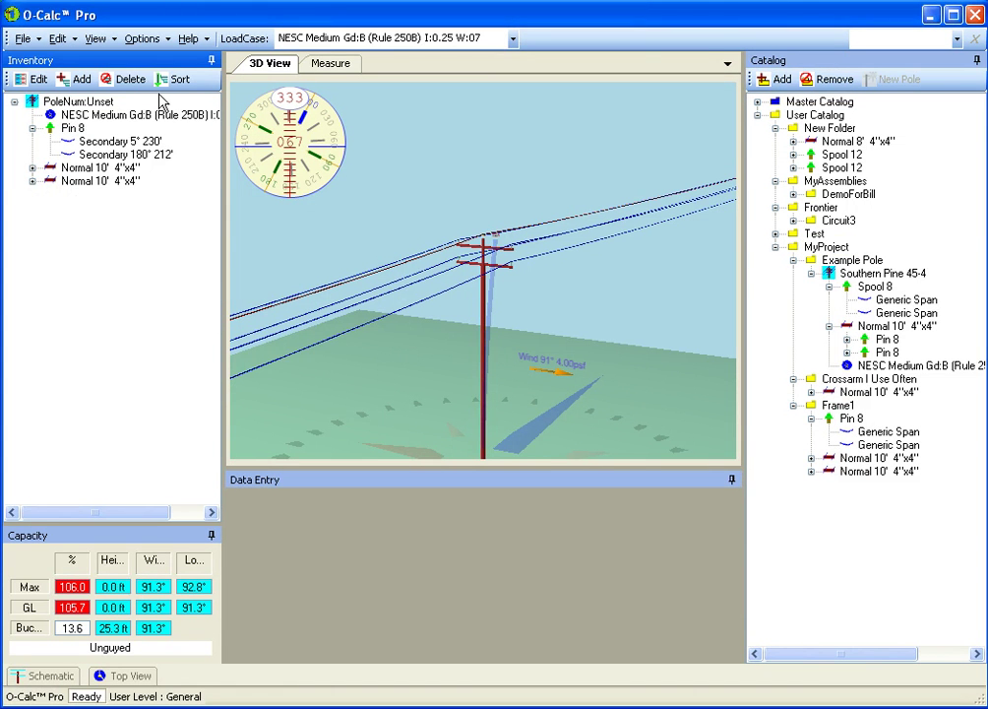
left_click(160, 79)
left_click(44, 157)
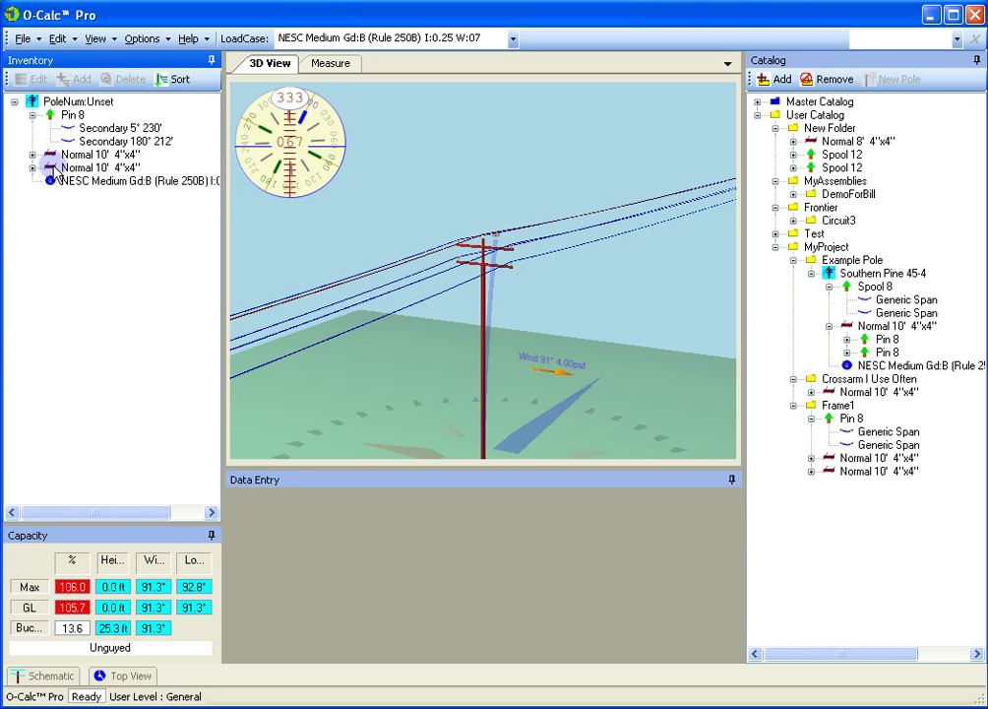
left_click(67, 162)
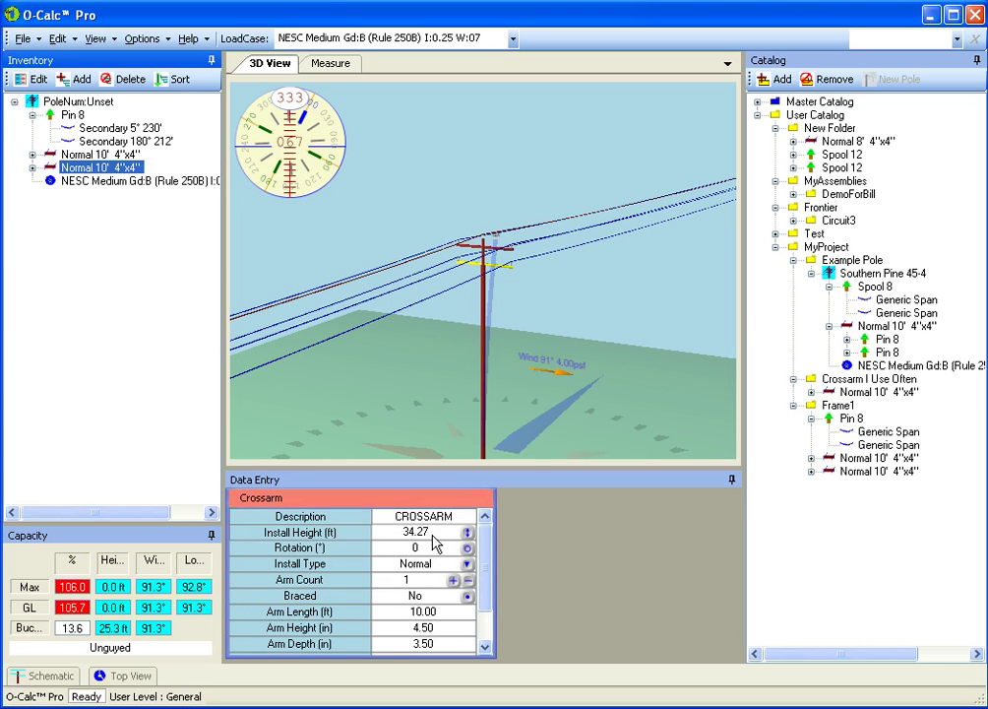
left_click(434, 549)
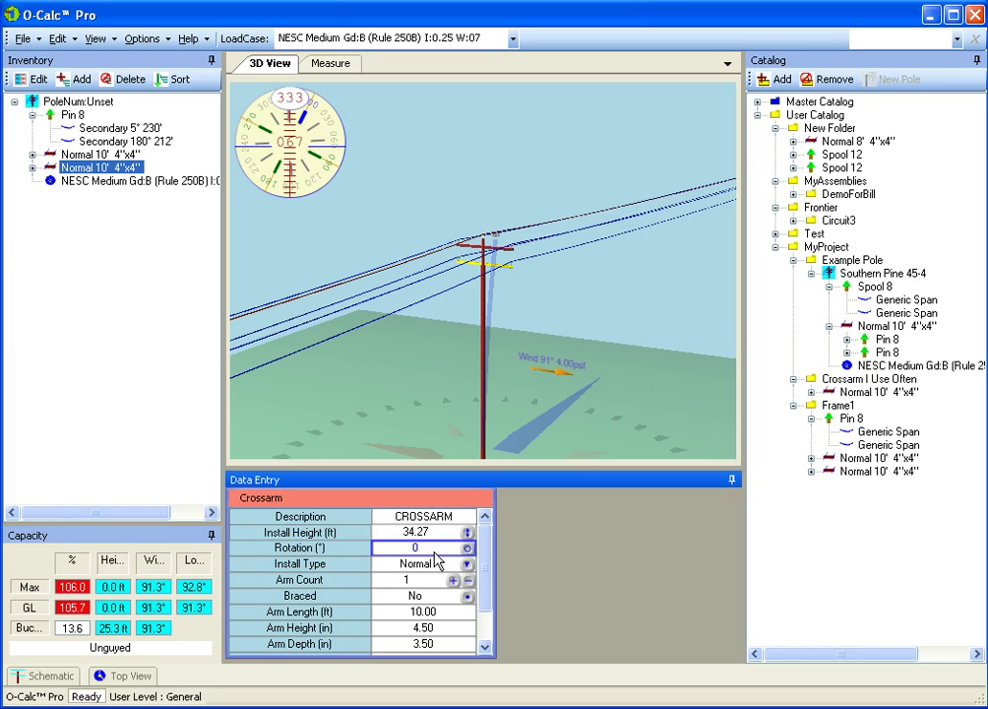
type("90")
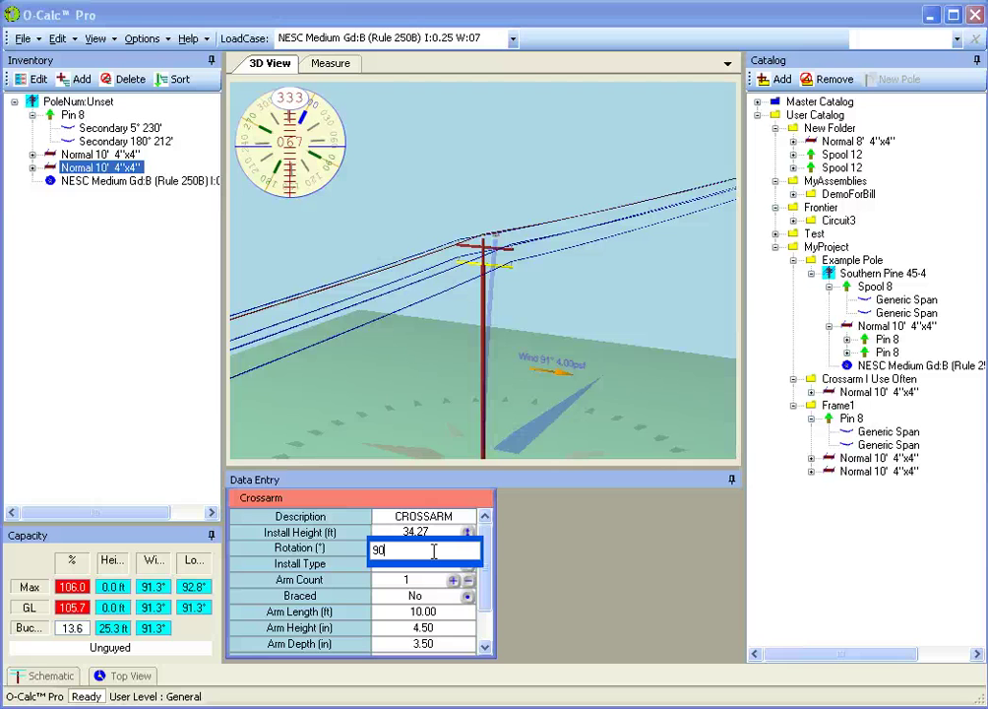
key("Return")
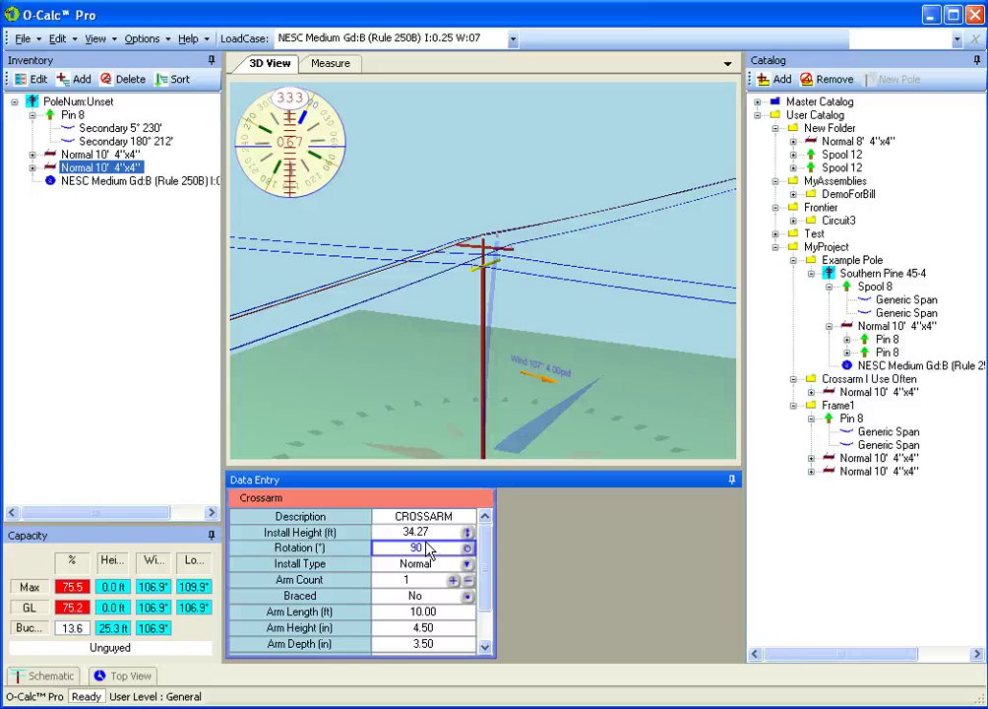
Set that crossarm's install height to 33 ft.
left_click(427, 535)
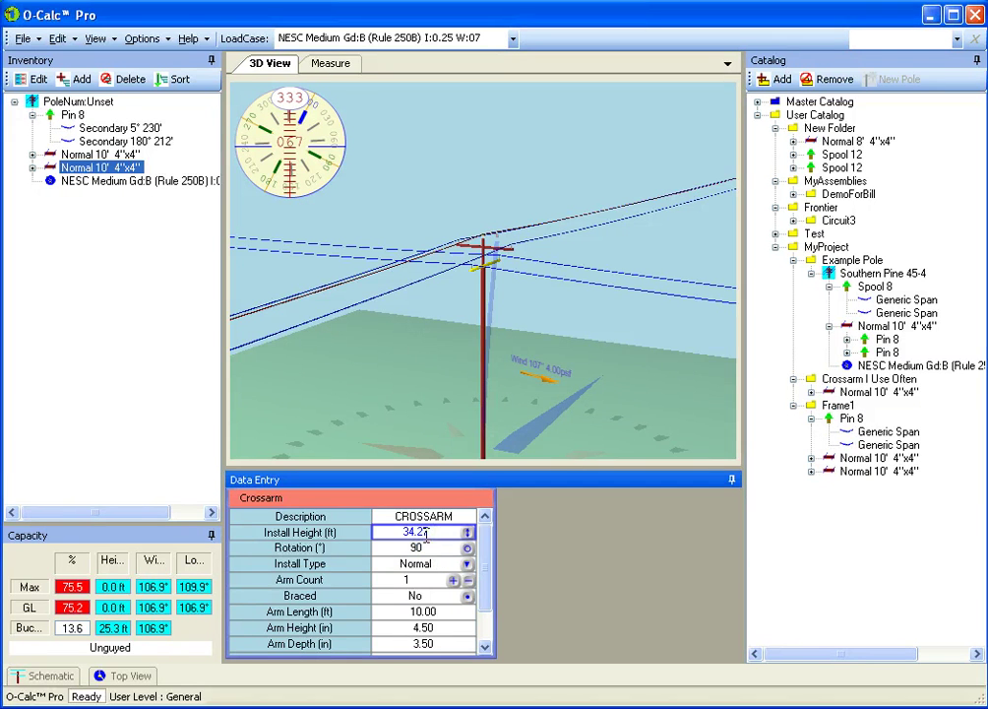
type("33")
key("Return")
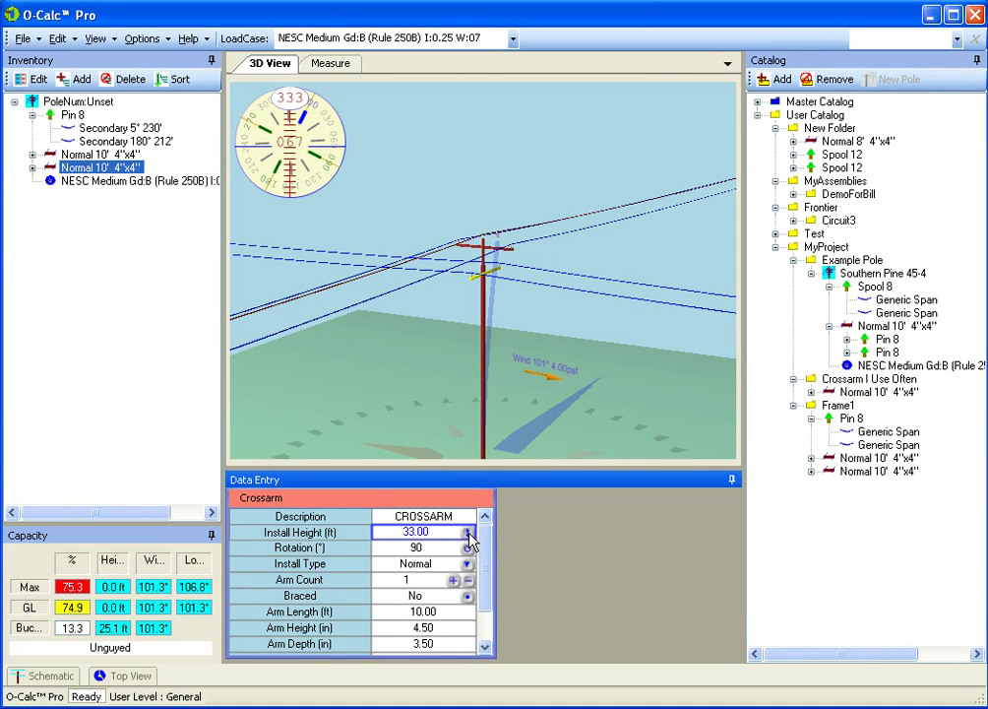
Adjust the rotated crossarm's Install Height spin control down to 32.00 ft.
left_click_drag(470, 540, 469, 584)
mouse_move(474, 527)
left_mouse_down()
mouse_move(474, 419)
mouse_move(485, 573)
mouse_move(472, 547)
left_mouse_up()
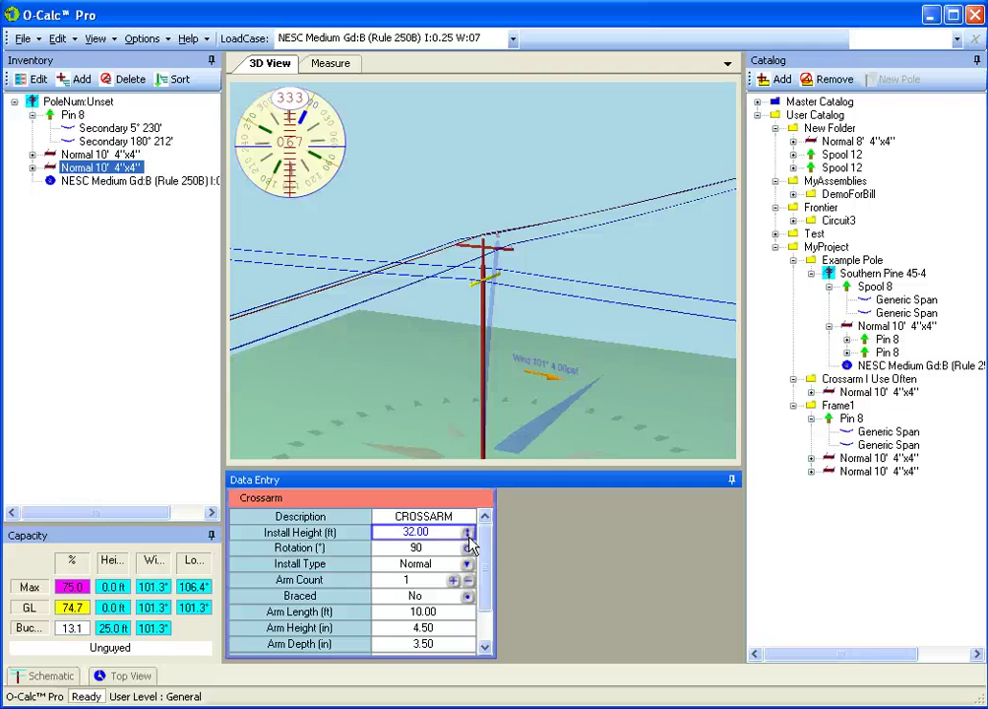
Open the view layout dropdown listing Building Mode, Default and Data Entry View.
left_click(957, 39)
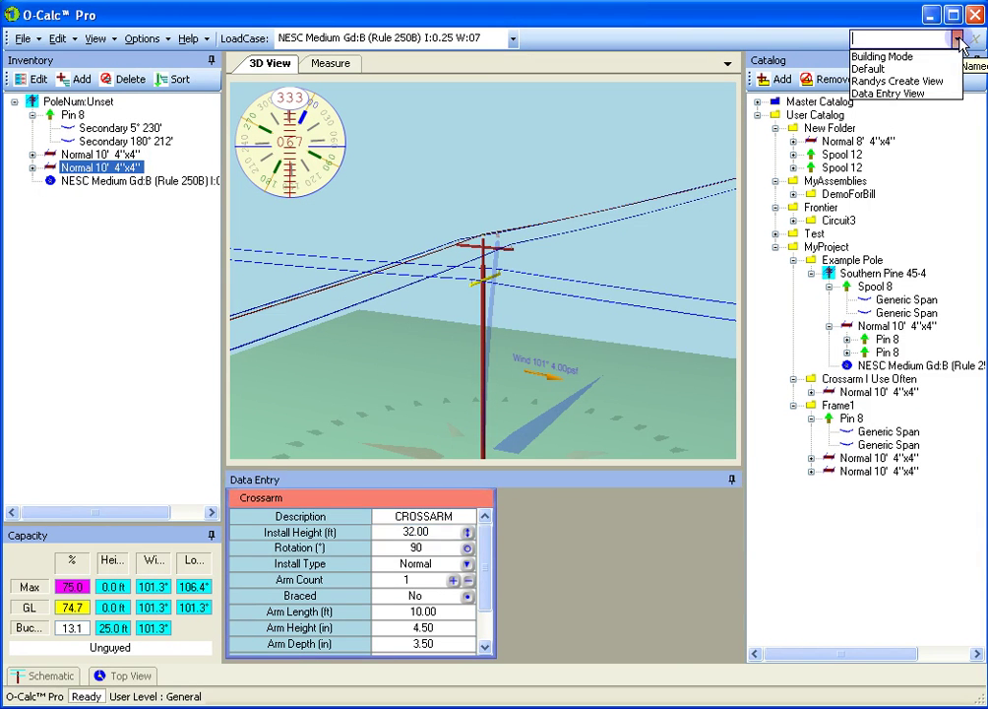